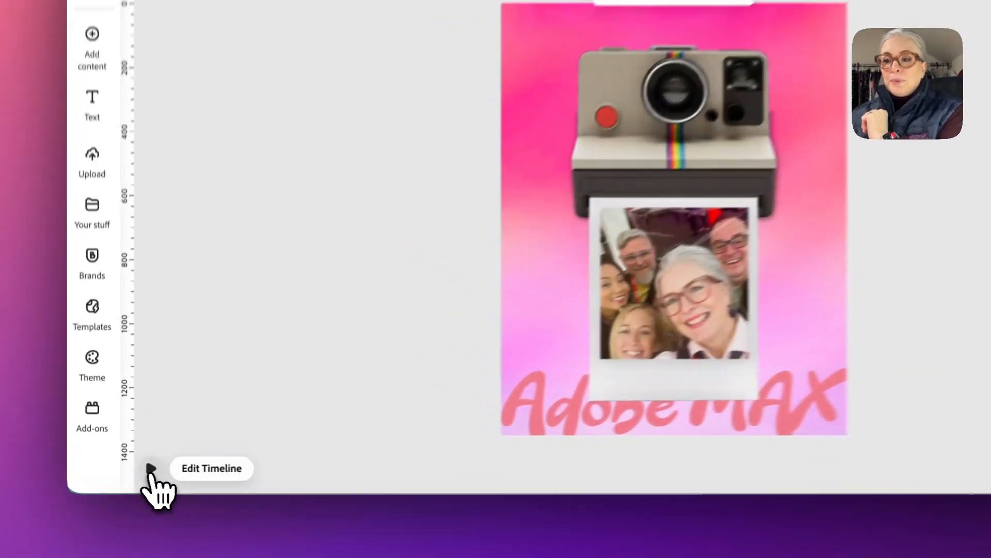
Preview the camera animation and show the timeline with the timing of all layers.
click(136, 475)
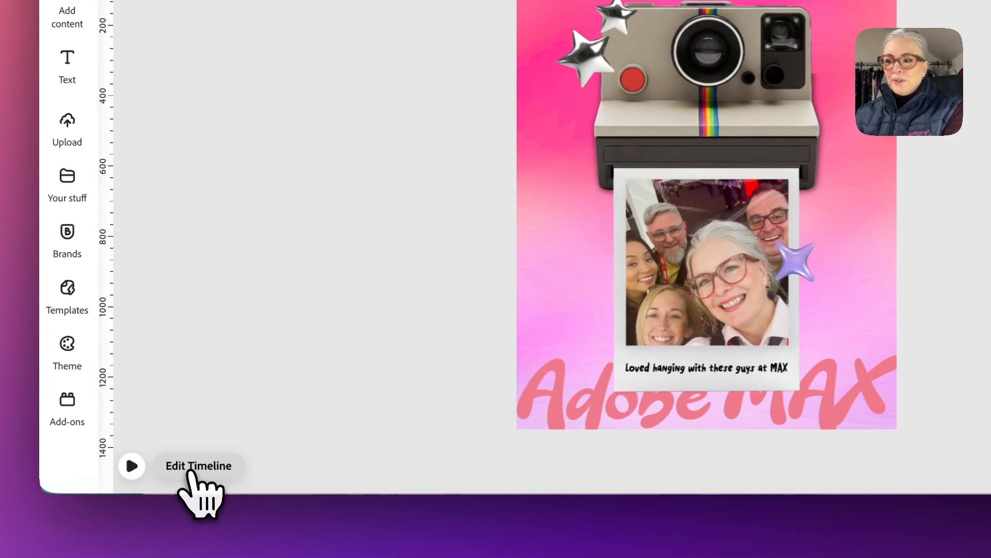
click(190, 472)
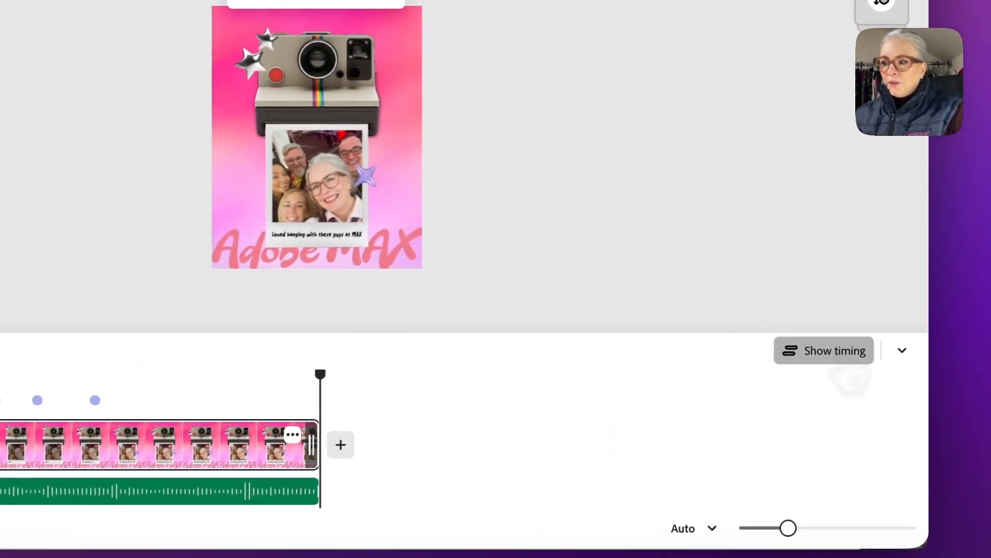
click(836, 354)
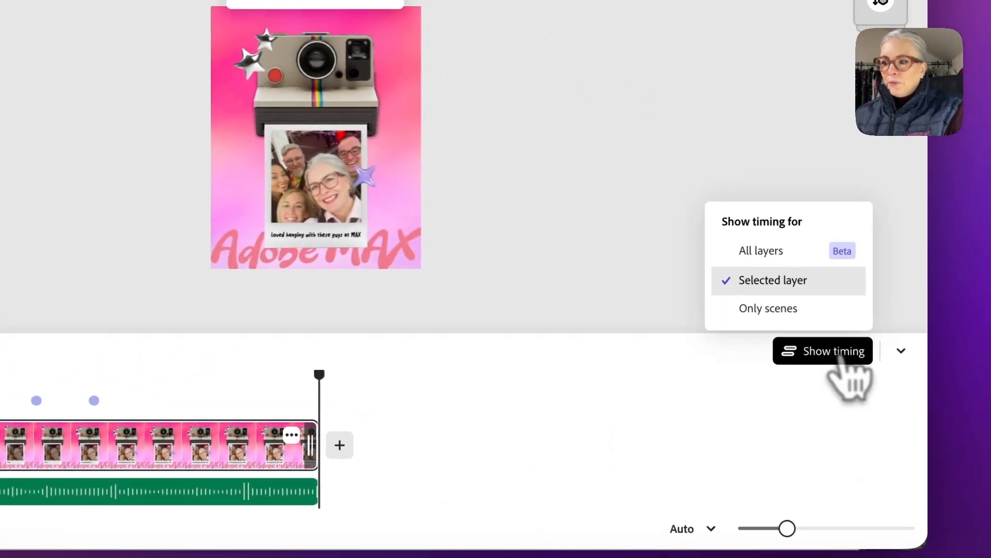
click(776, 261)
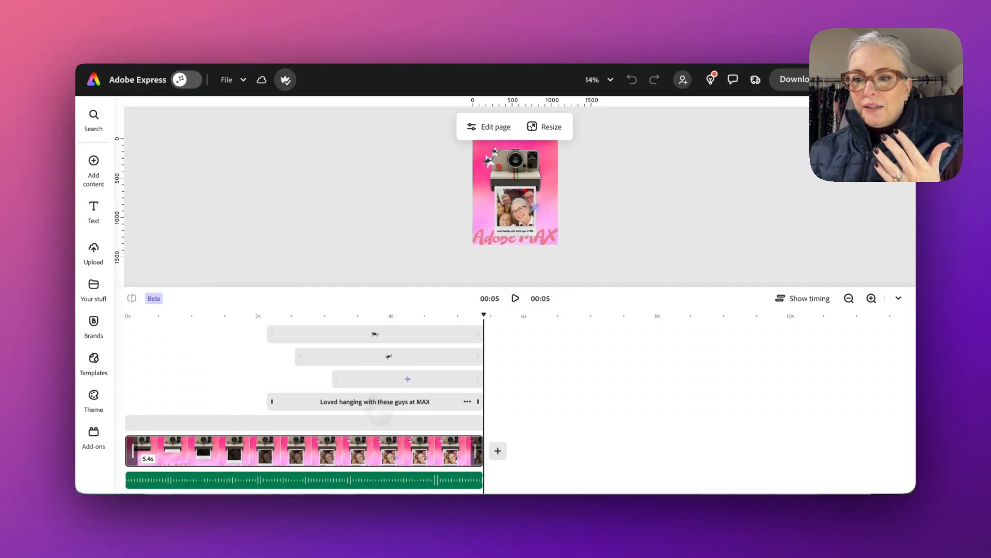
scroll(379, 409, down, 3)
scroll(304, 379, up, 4)
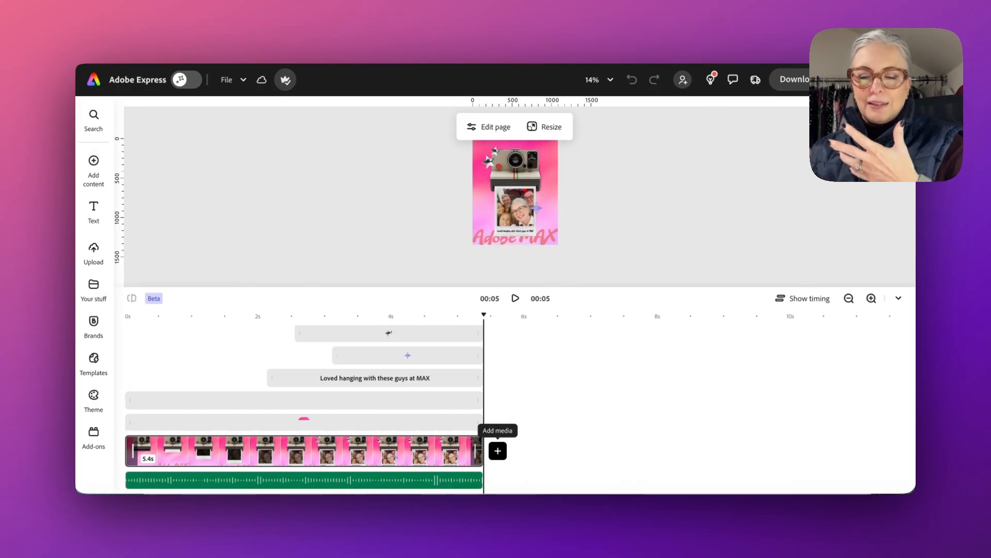
Add a blank scene after the first scene and collapse the timeline.
click(497, 450)
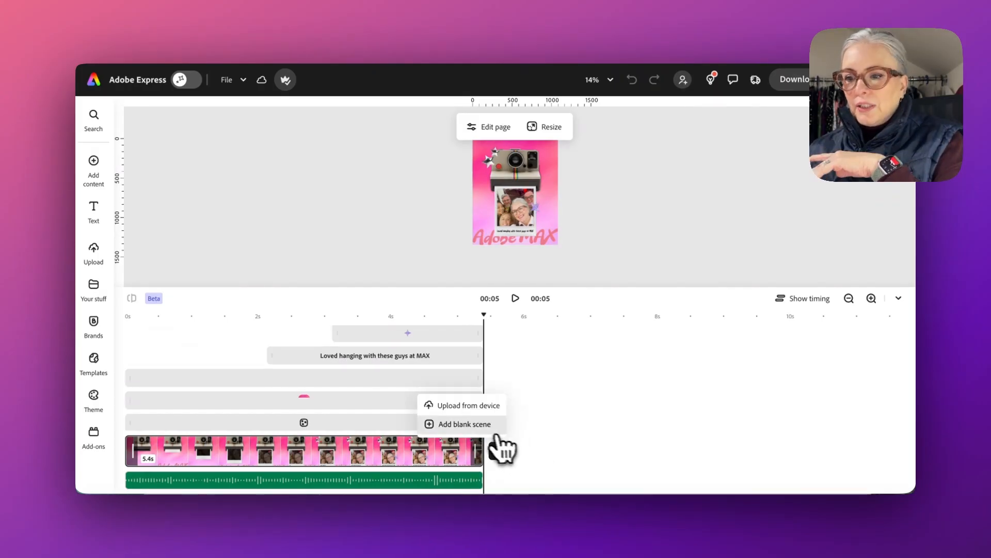
click(471, 420)
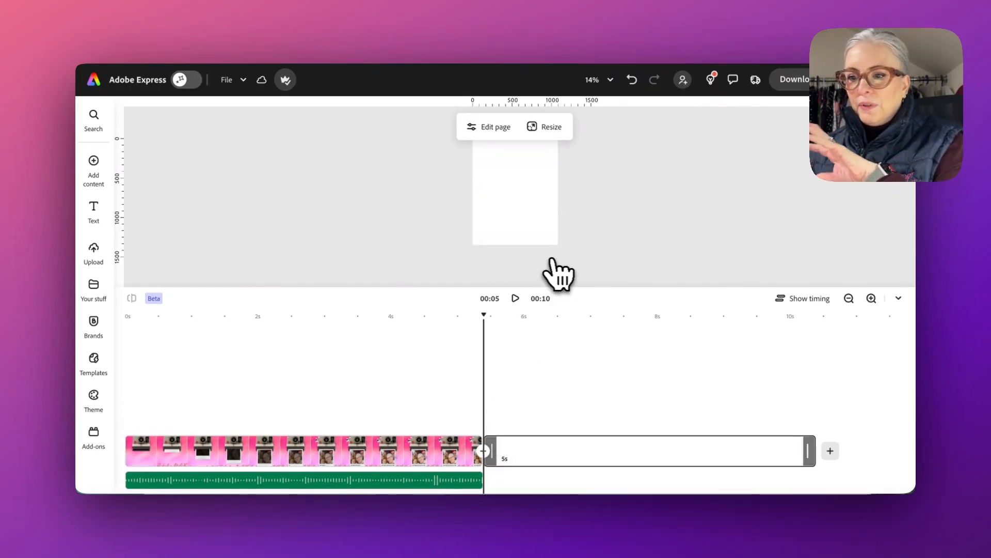
click(898, 298)
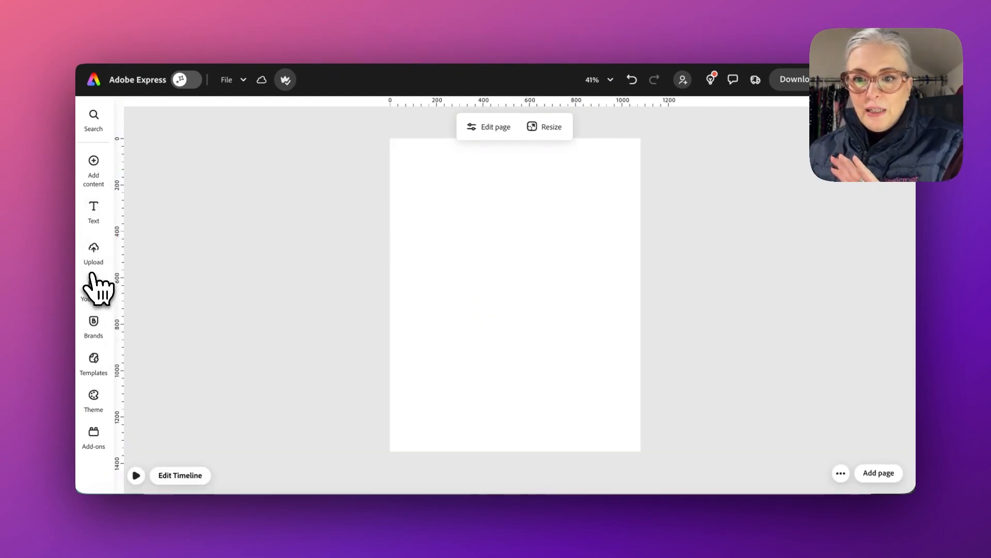
Search the media library for "colourful gradient" and add the soft pink and purple gradient photo to the blank page.
click(96, 176)
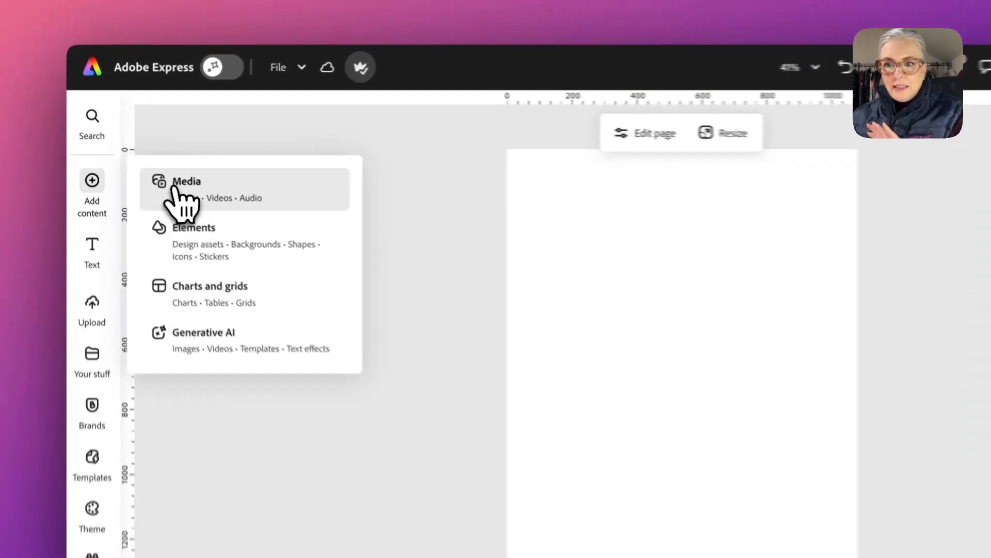
click(153, 165)
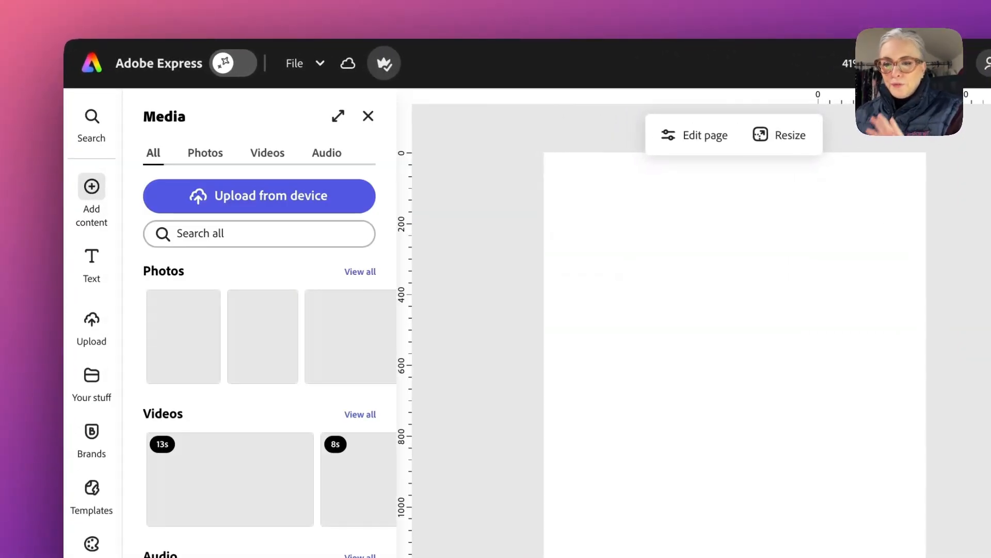
click(203, 281)
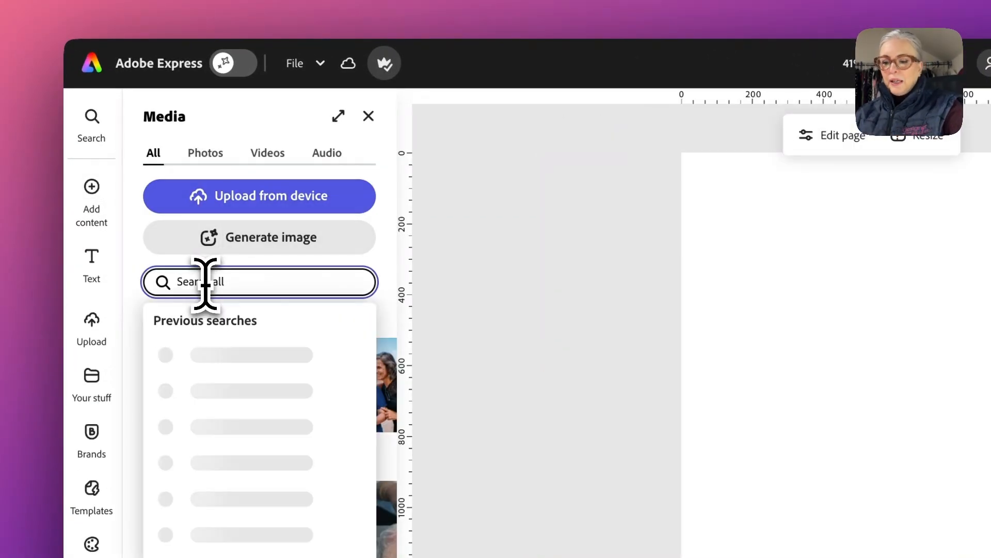
text(colourful)
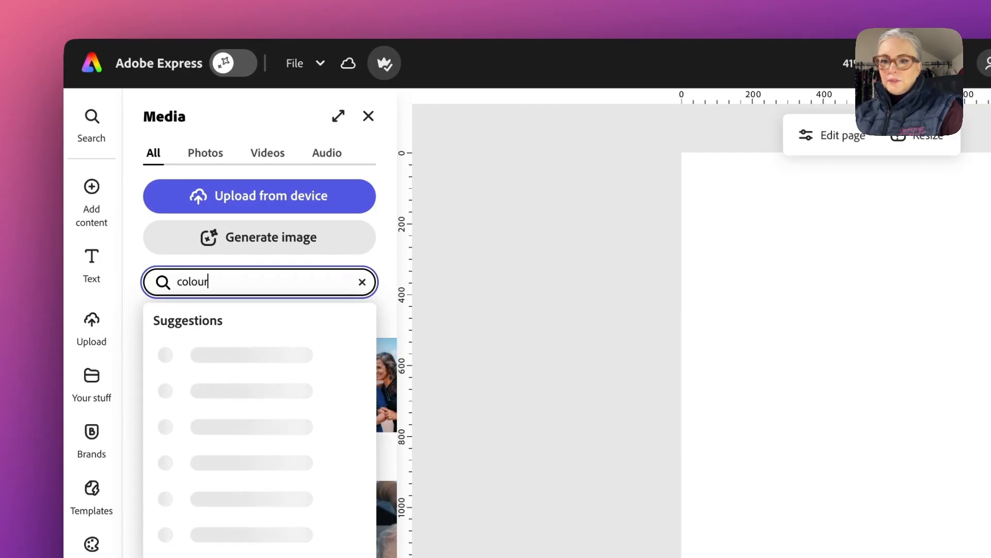
text( graiden)
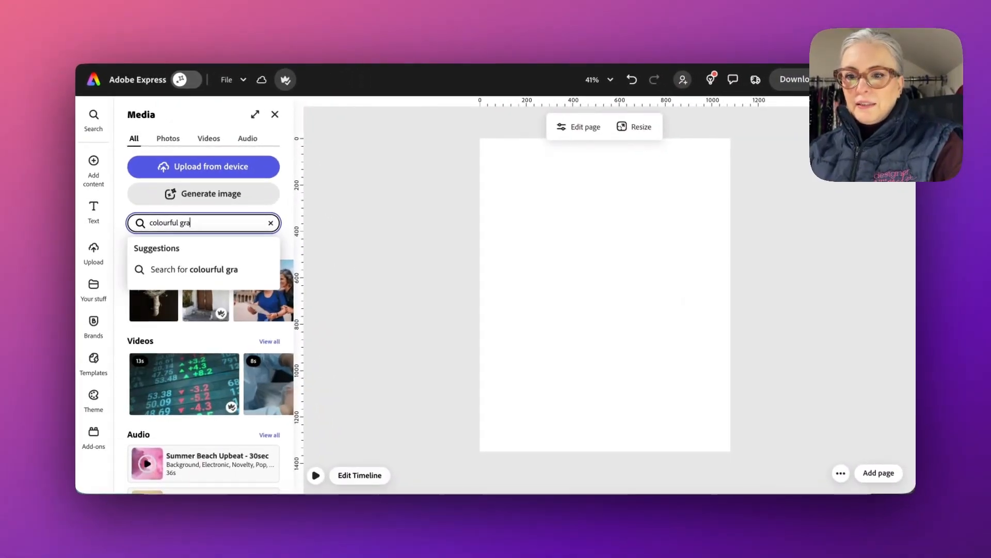
key(Return)
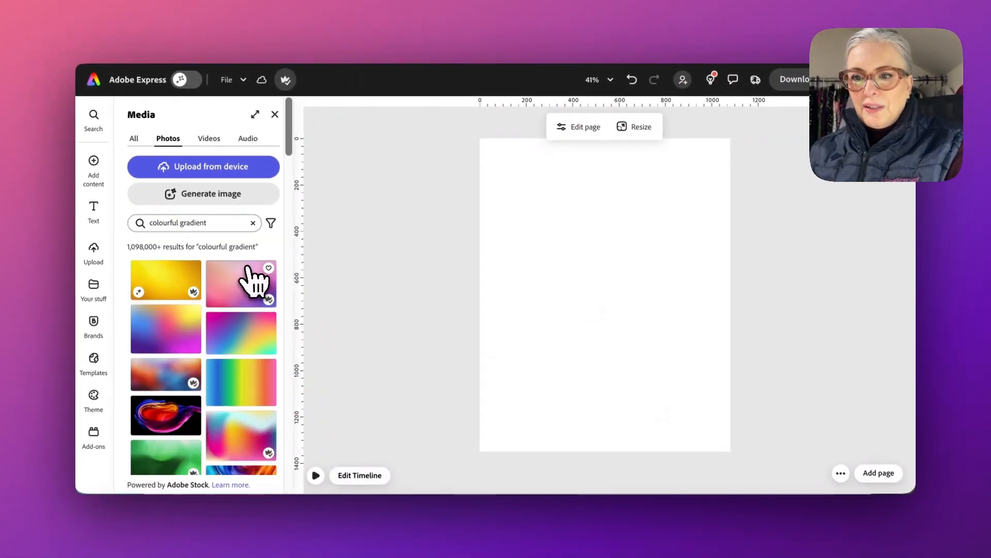
click(237, 293)
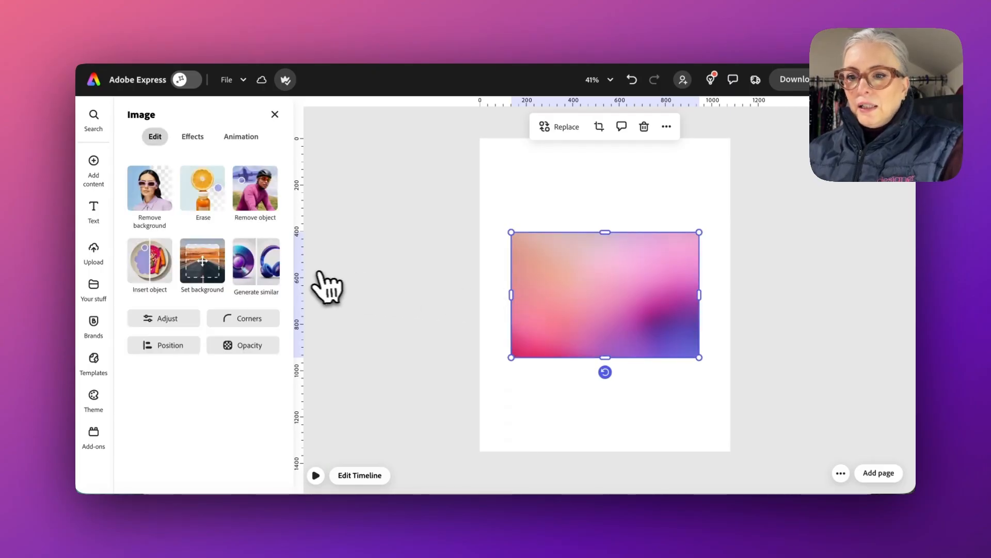
Rotate the gradient image to portrait orientation and set it as the page background.
drag(609, 364, 527, 294)
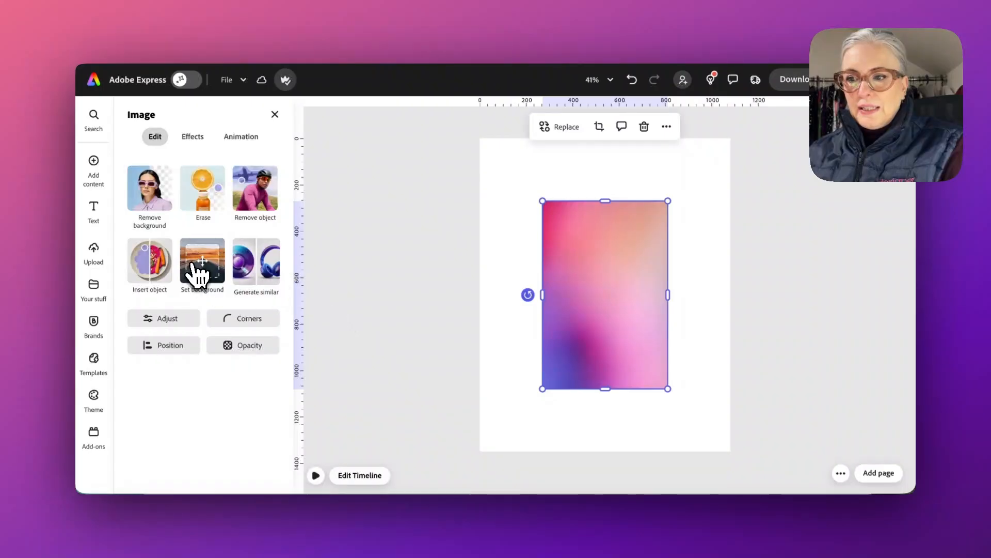
click(199, 266)
click(548, 309)
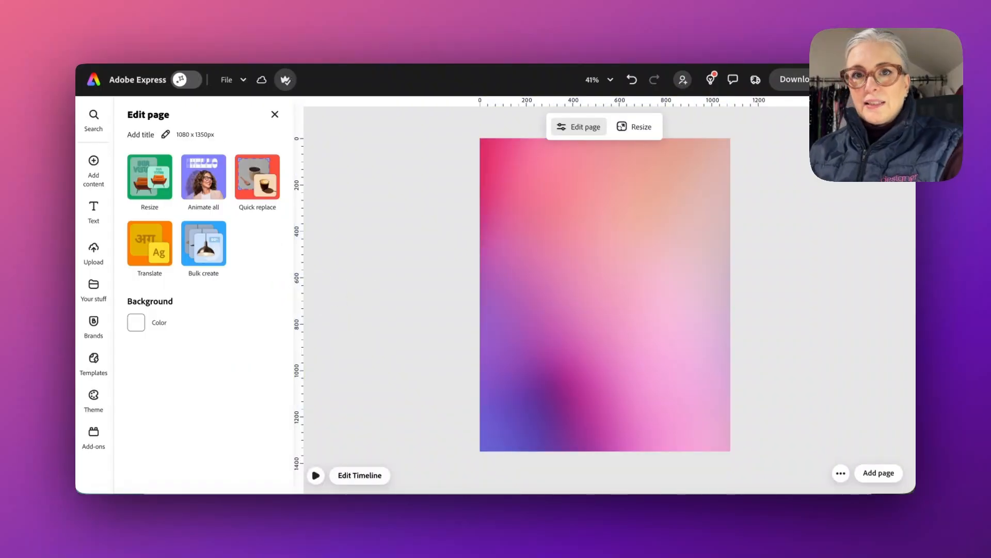
Search the photos for "polaroid camera" and add the black instant camera photo to the page.
click(93, 165)
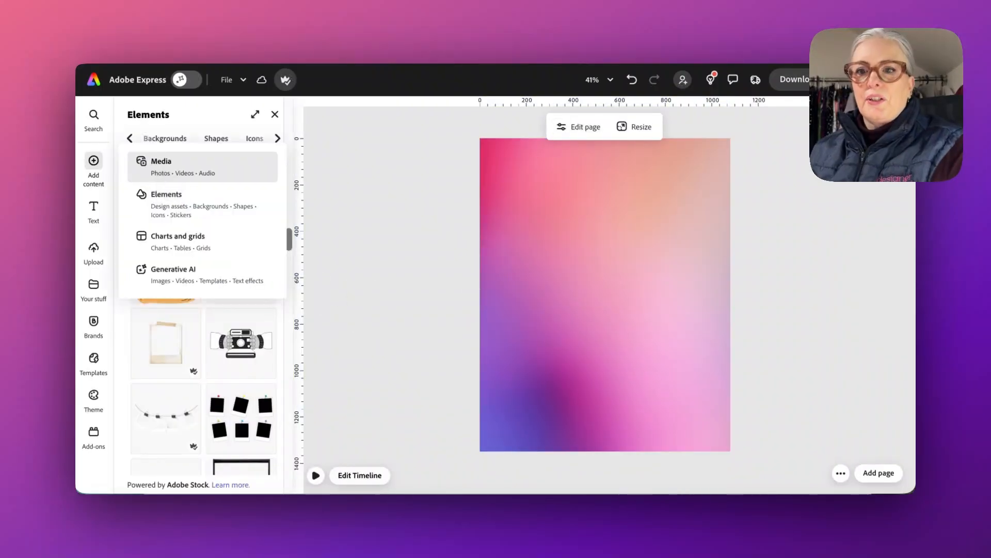
click(167, 175)
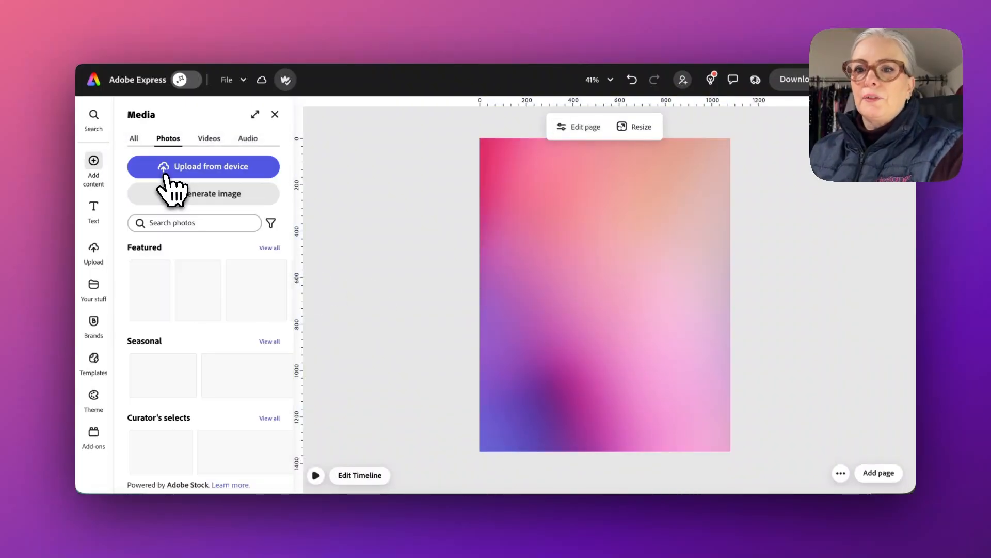
click(185, 223)
text(polaro)
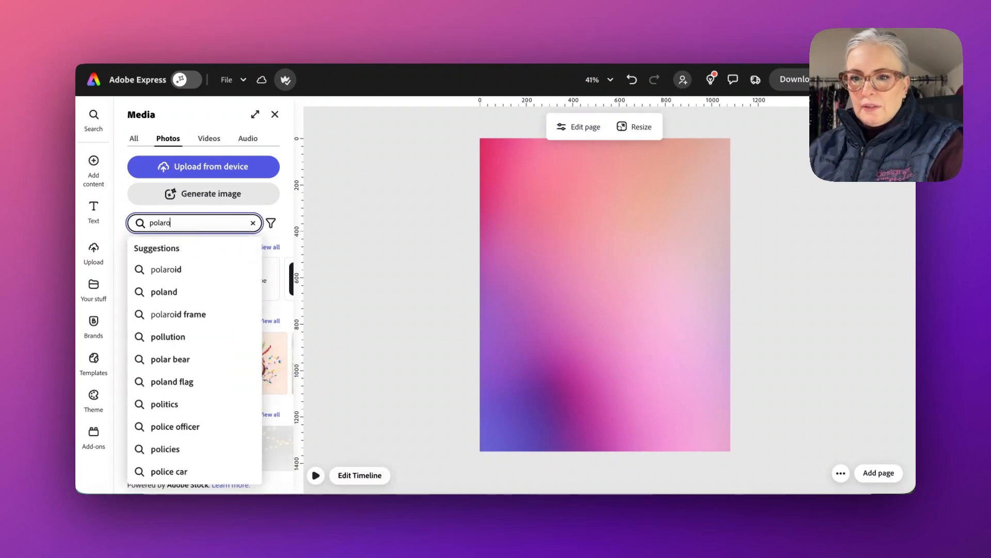
text(id ame)
key(BackSpace)
key(BackSpace)
key(BackSpace)
key(BackSpace)
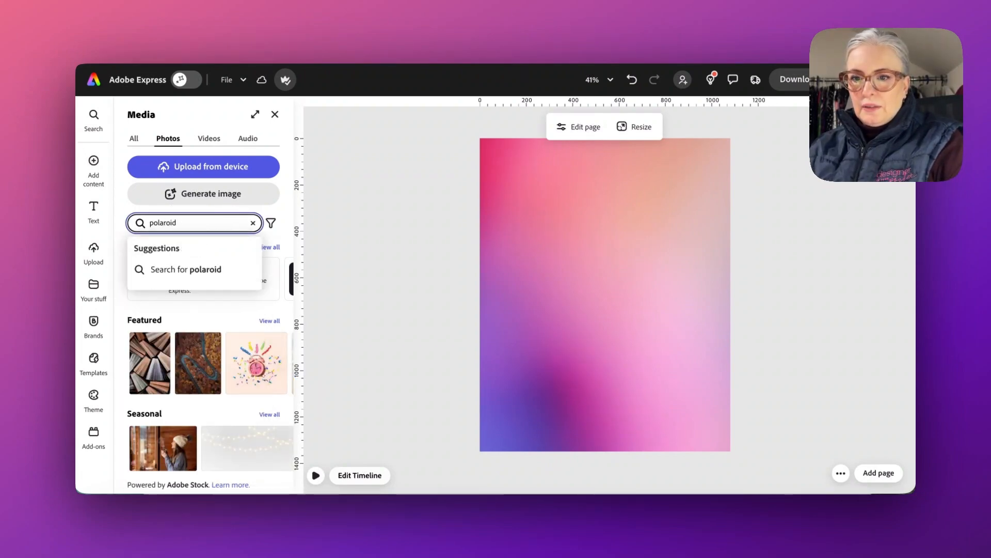
key(Return)
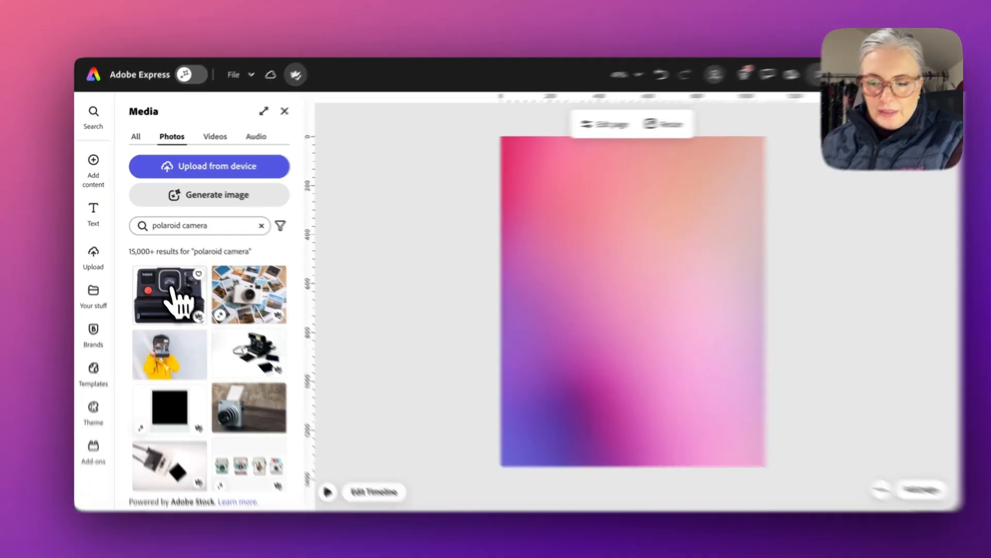
click(173, 300)
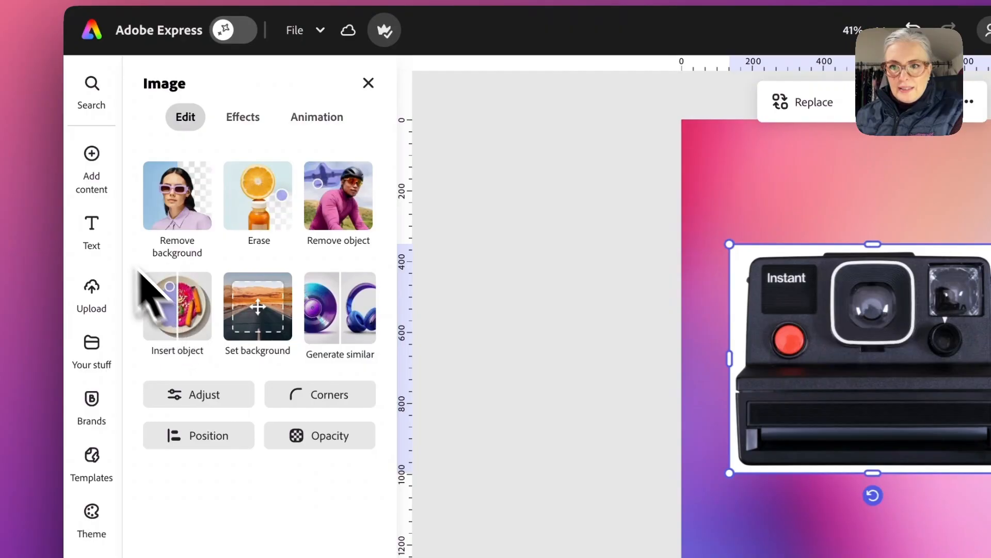
Add a white Polaroid camera photo and delete the black instant camera from the page.
click(92, 158)
click(214, 178)
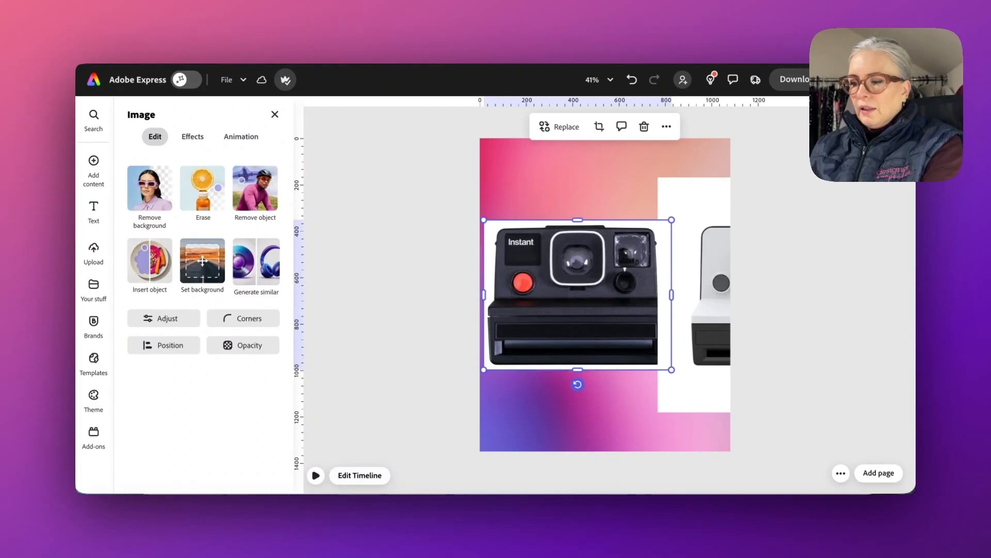
key(Delete)
Move the white camera photo to the middle of the page and remove its background.
click(681, 245)
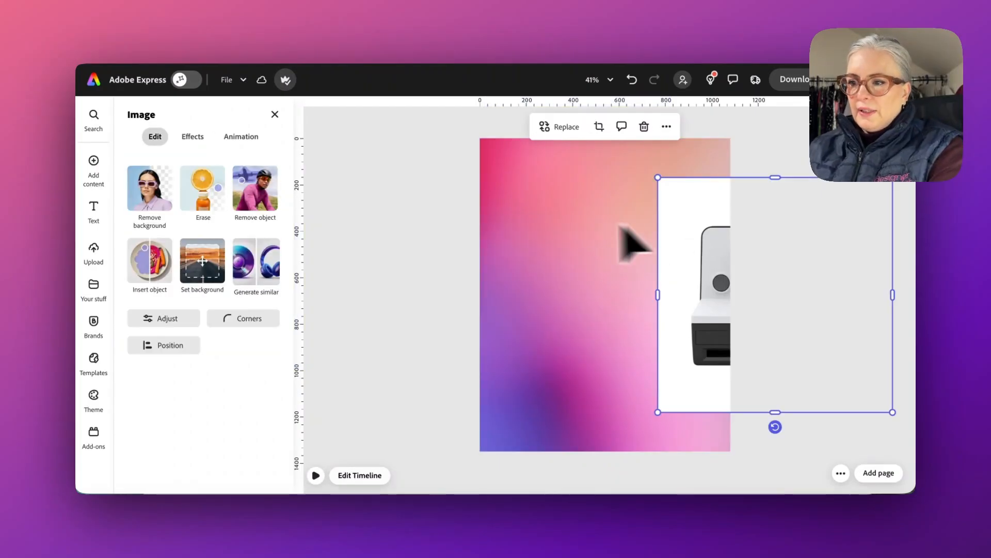
drag(671, 243, 522, 215)
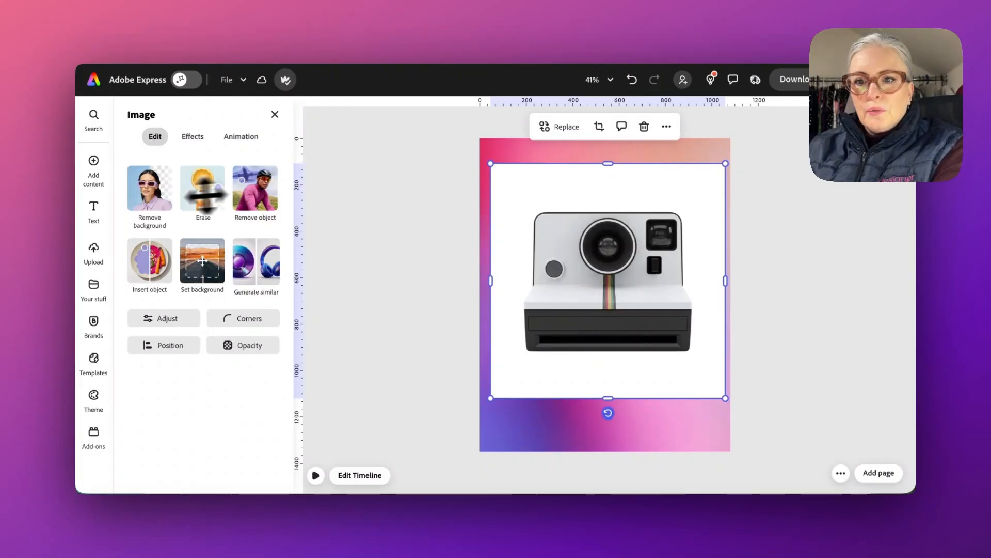
click(154, 205)
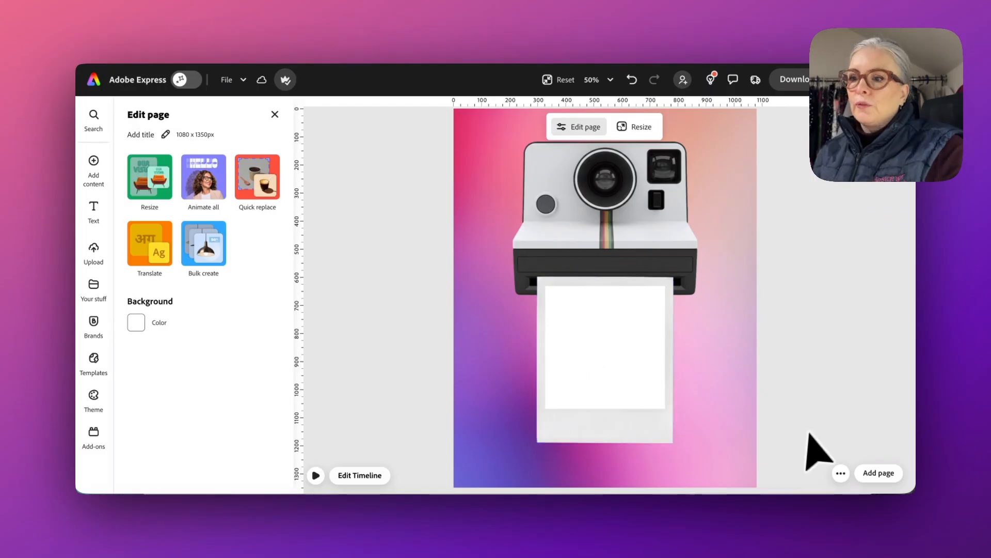
Examine how the camera, photo, text and background layers are stacked in the first scene's timeline, and return to the second scene.
click(656, 392)
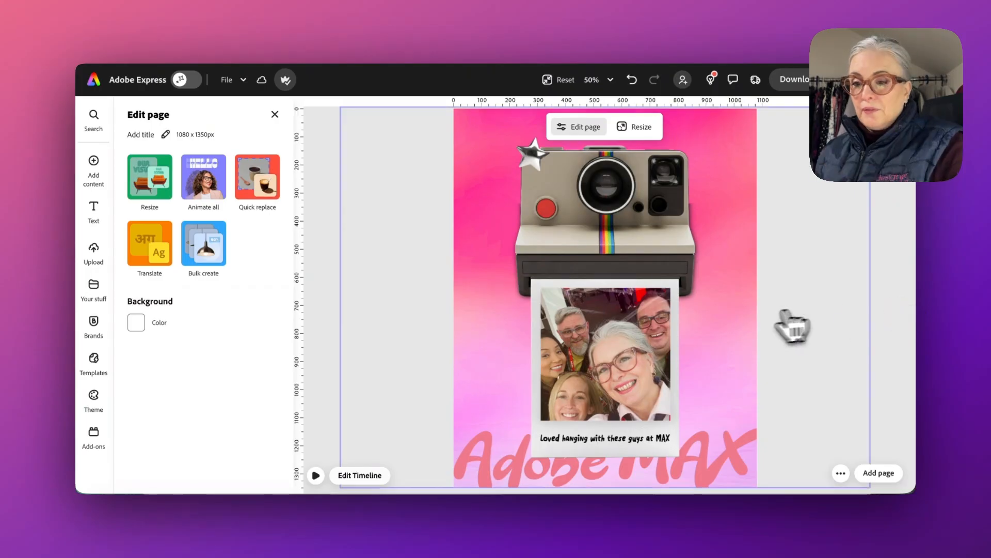
click(357, 476)
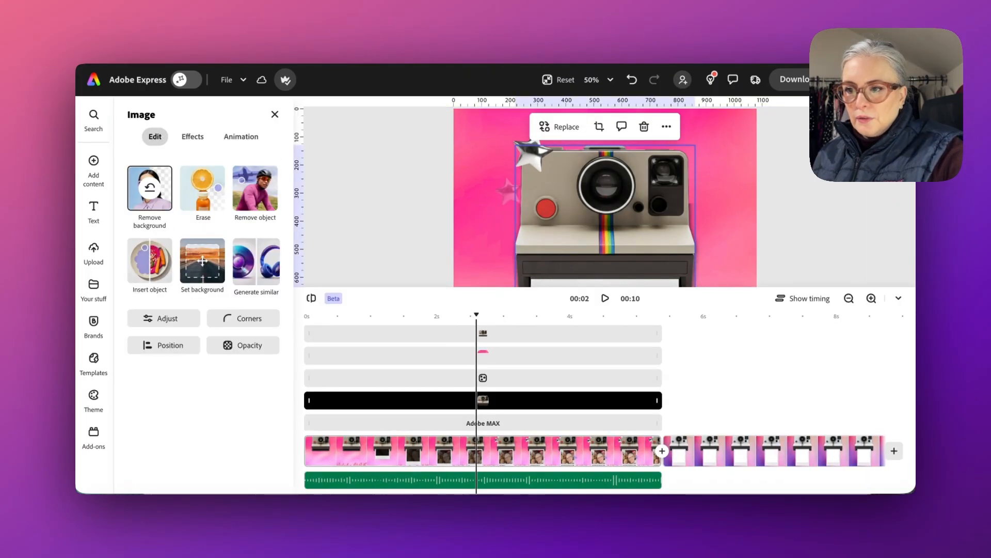
scroll(483, 383, up, 1)
scroll(483, 382, up, 2)
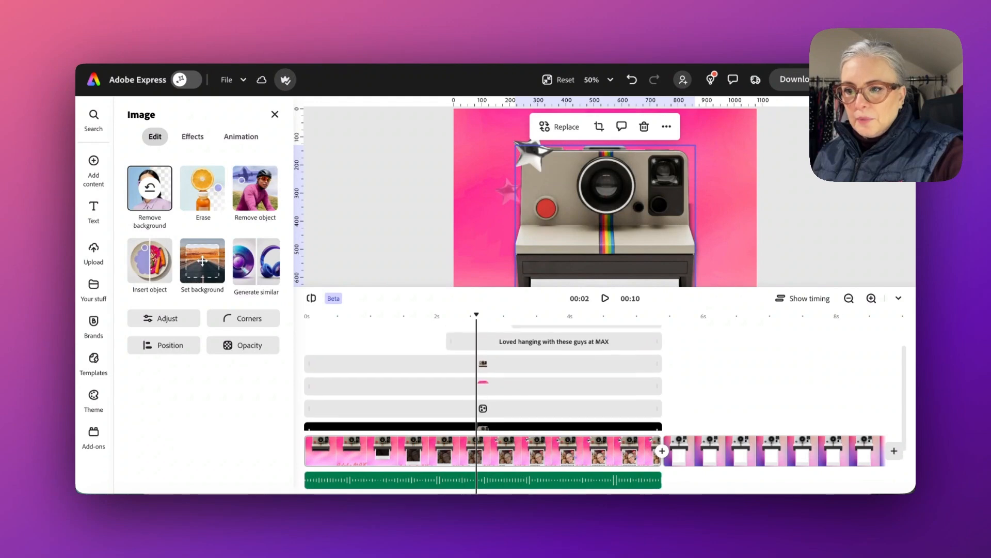
click(458, 355)
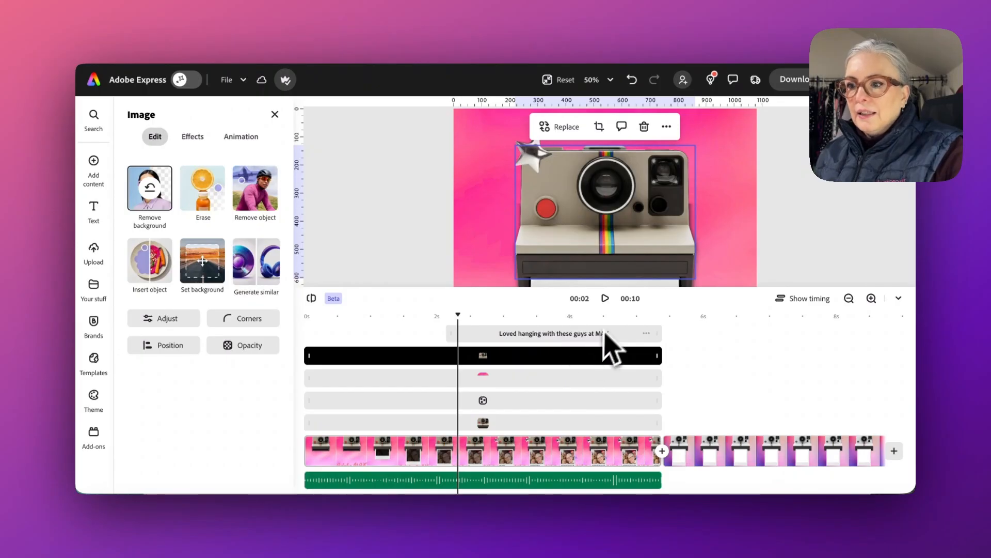
scroll(601, 274, down, 2)
scroll(601, 258, down, 1)
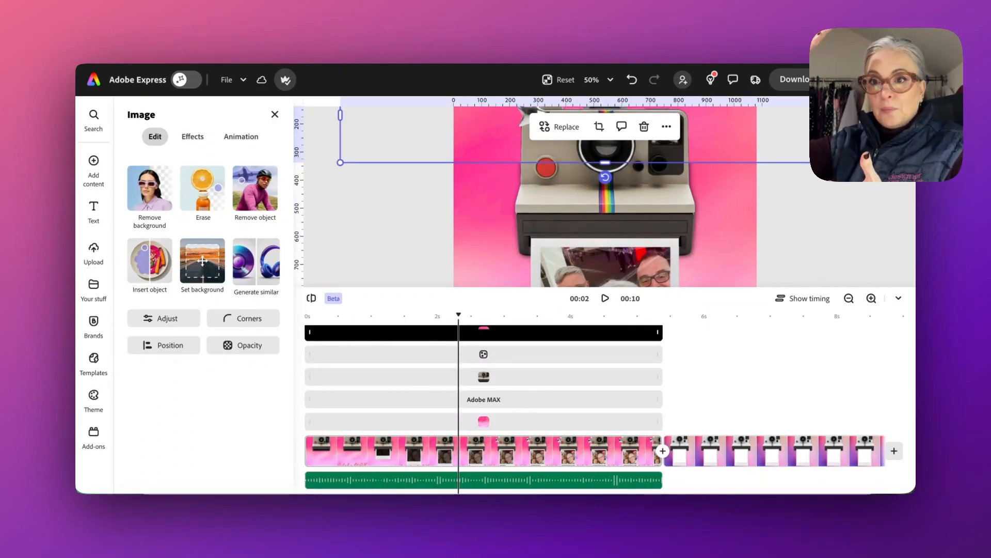
click(480, 207)
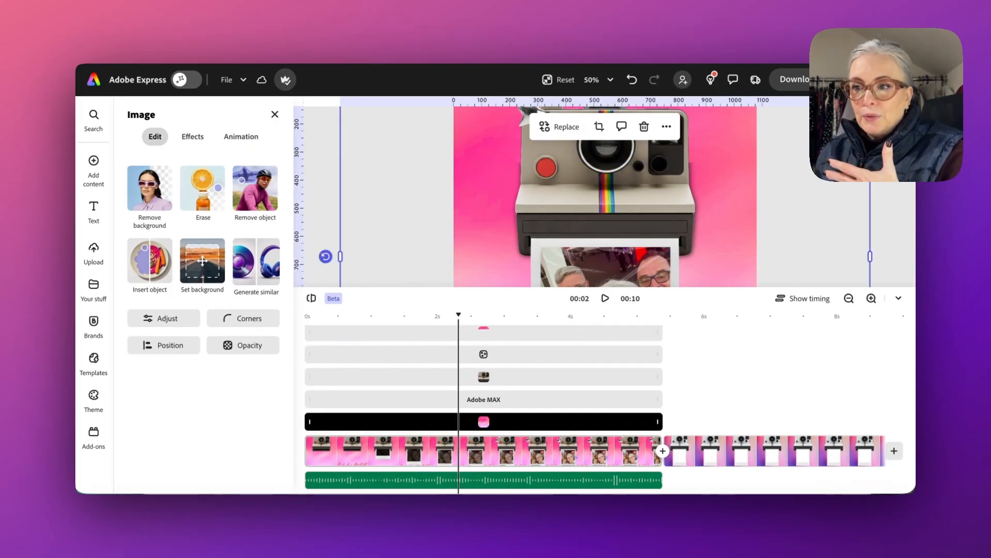
scroll(483, 197, up, 3)
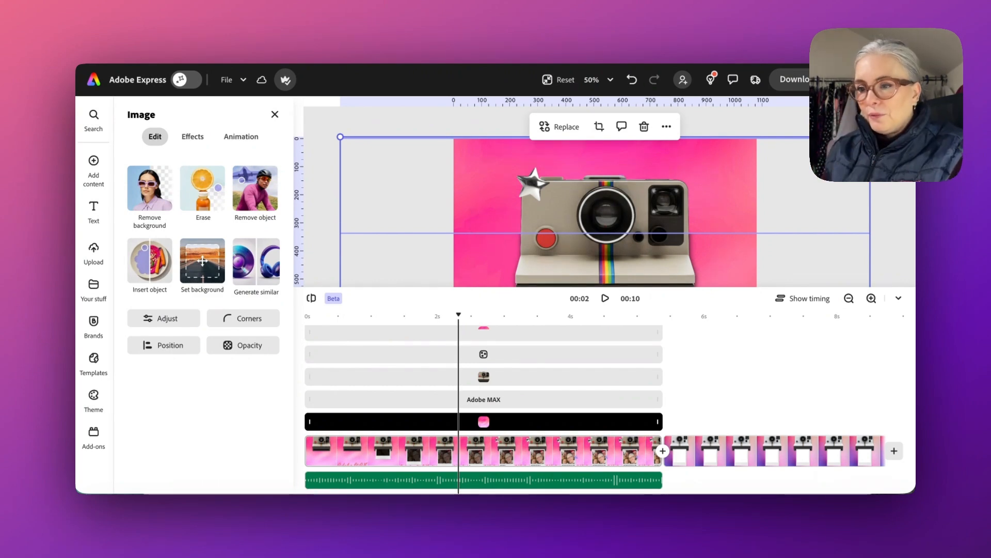
click(759, 439)
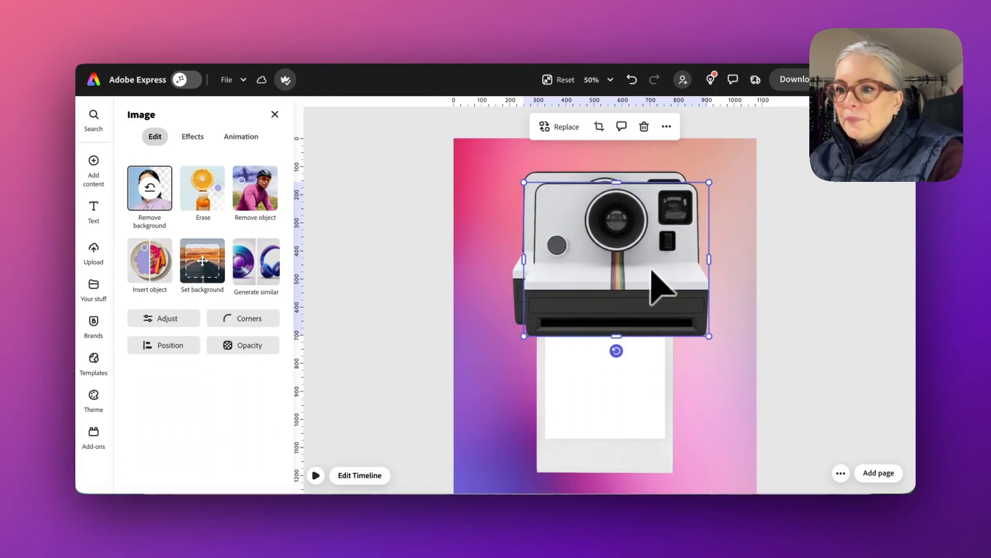
Align the duplicate camera exactly over the original and crop its lower edge to just above the photo slot.
drag(651, 271, 640, 265)
key(super+plus)
key(super+plus)
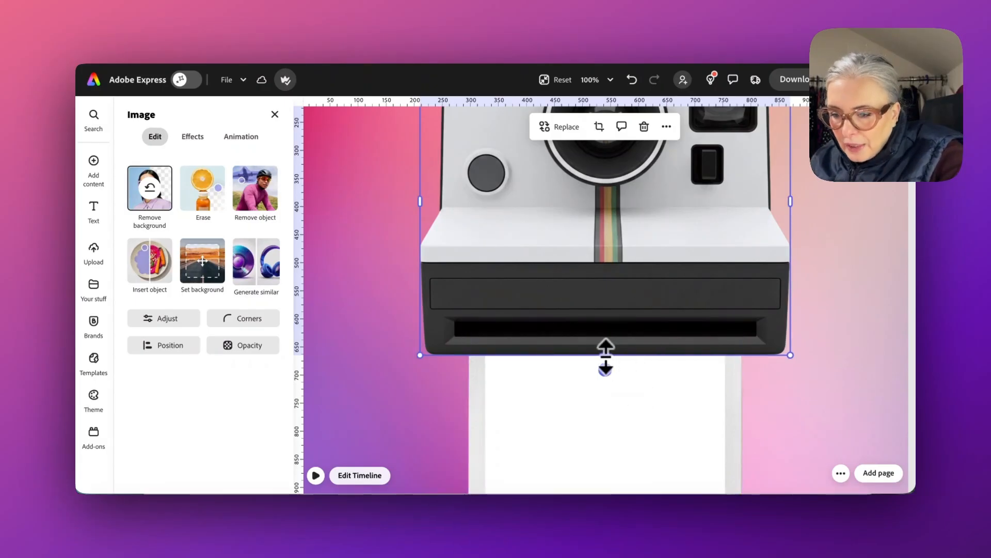
drag(606, 357, 605, 322)
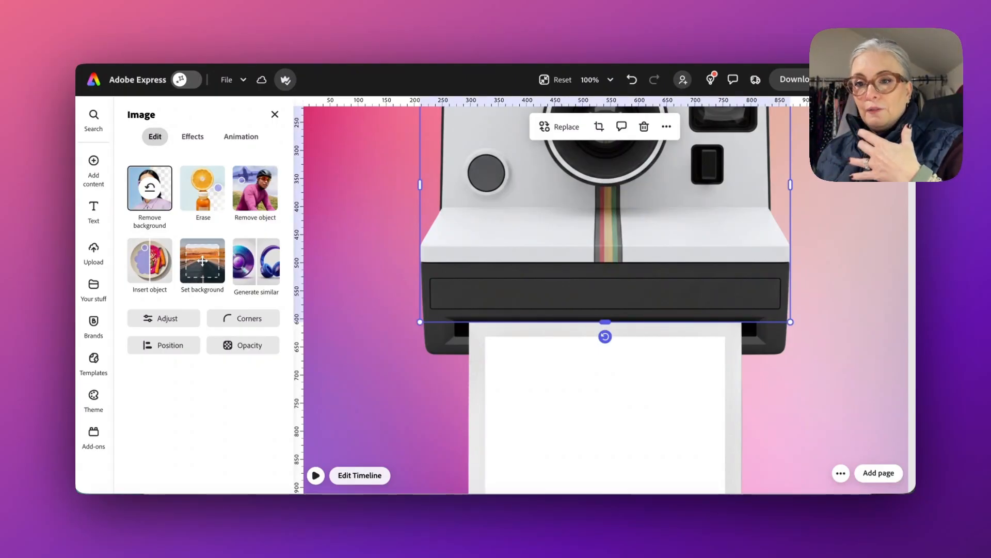
click(821, 212)
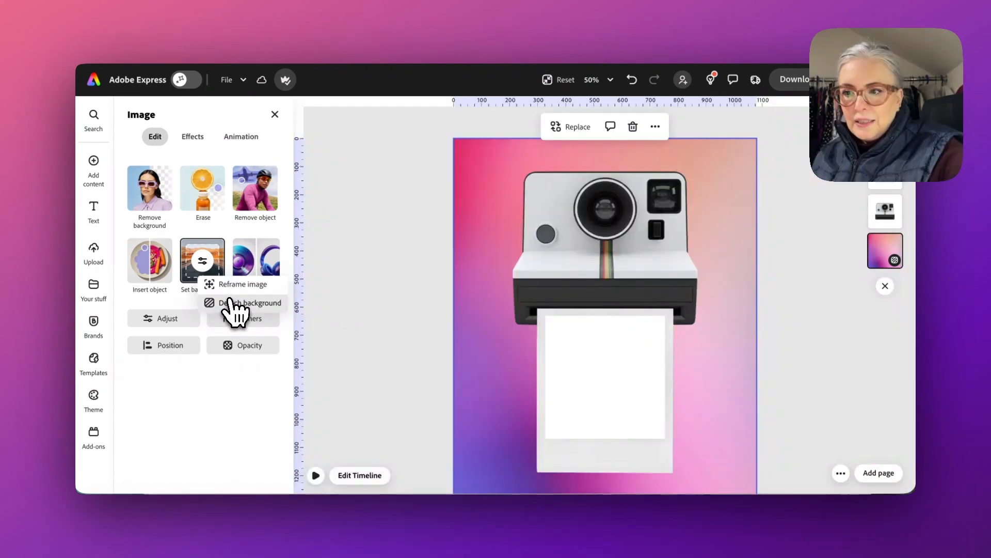
Detach the gradient background and resize it to cover the whole page as the bottom layer.
click(229, 301)
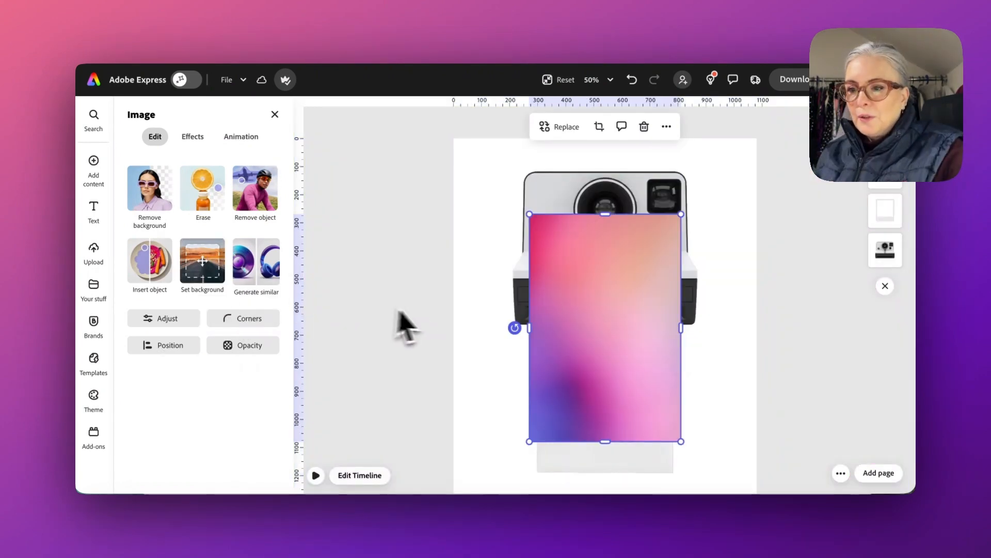
drag(530, 215, 449, 138)
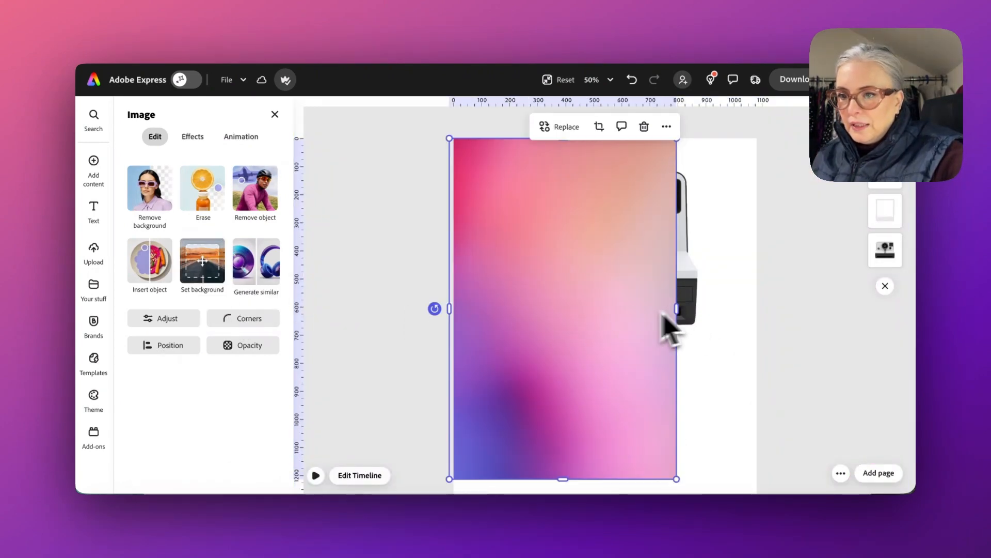
drag(449, 310, 453, 310)
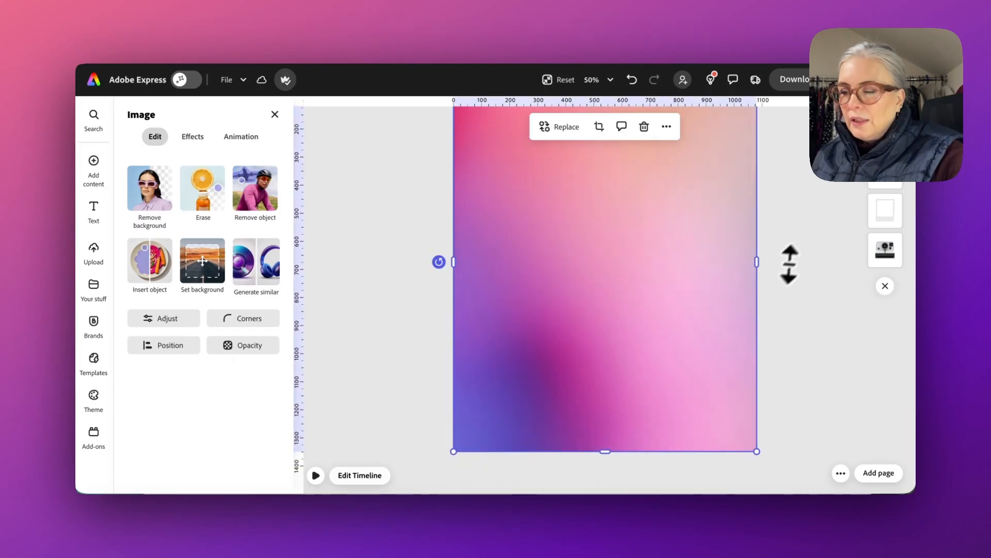
drag(890, 137, 893, 264)
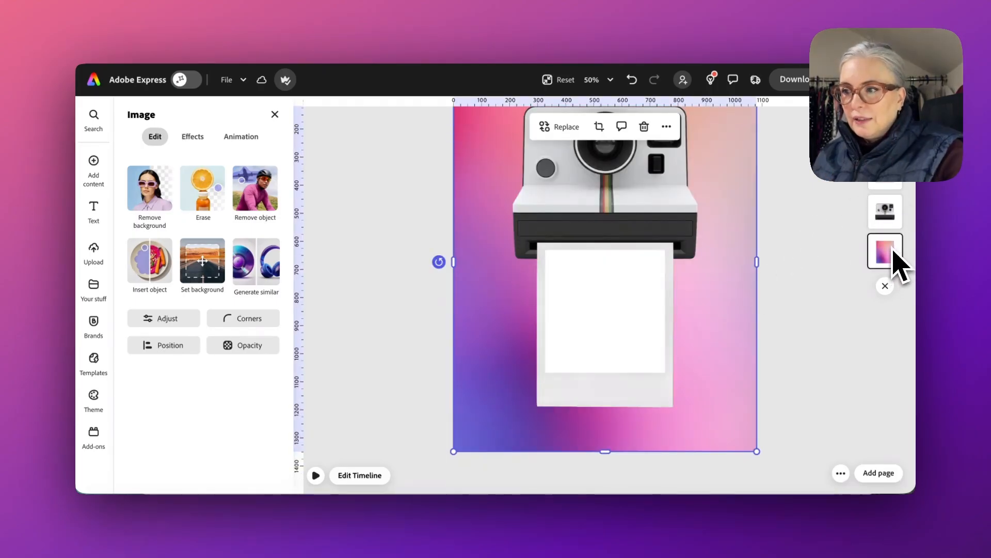
Duplicate the gradient above the Polaroid frame layer, aligned with the original, and crop the copy to about the page's upper 400 px.
click(667, 127)
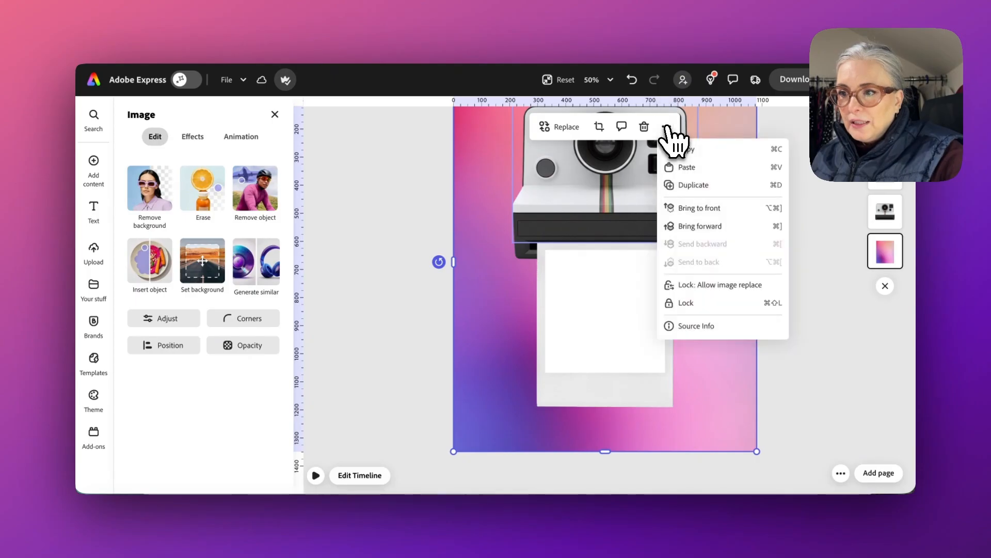
click(703, 185)
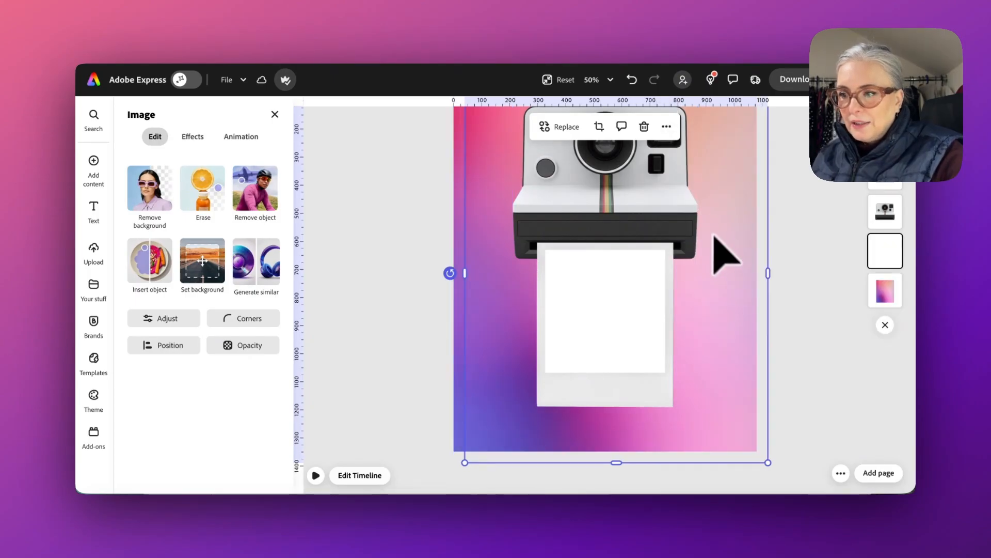
drag(716, 245, 708, 238)
drag(885, 251, 888, 147)
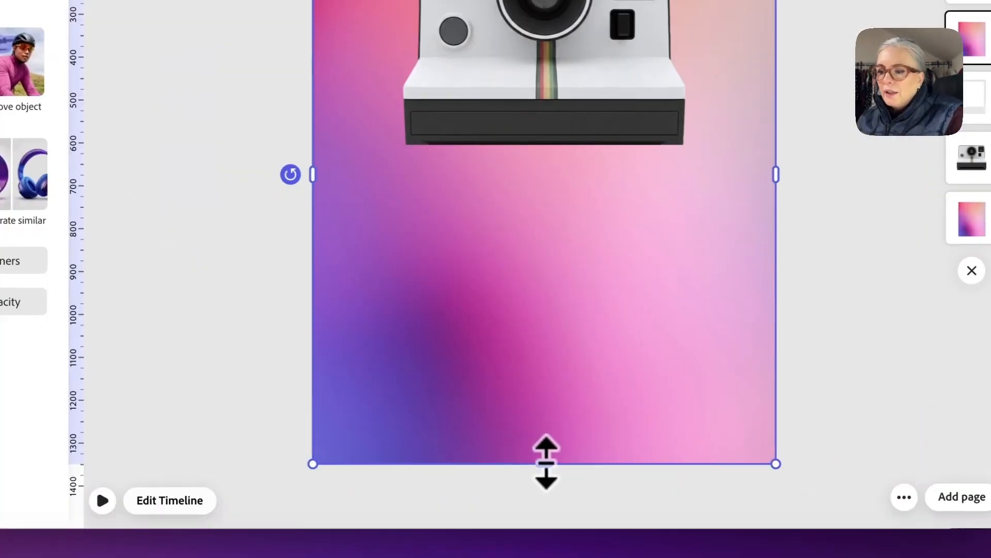
drag(547, 460, 507, 136)
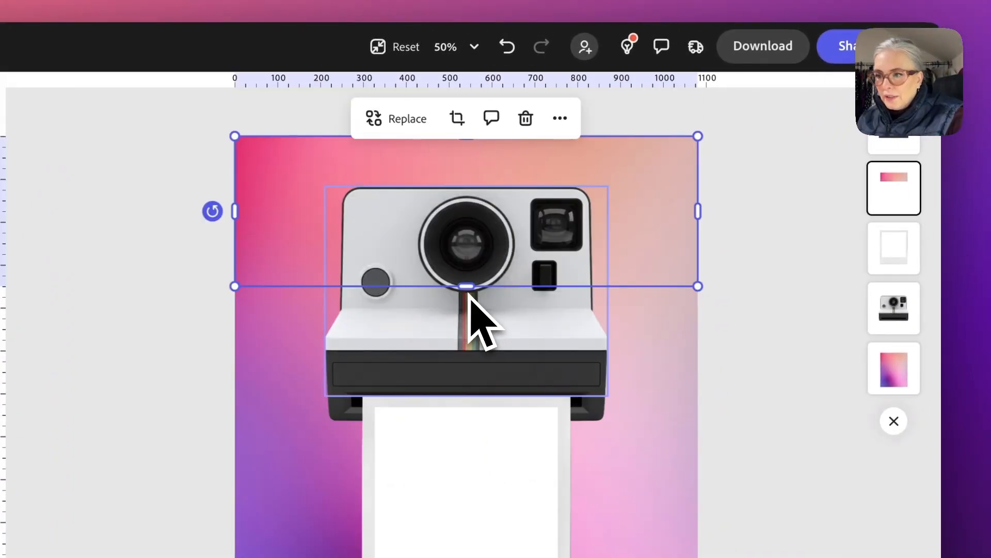
drag(466, 285, 509, 308)
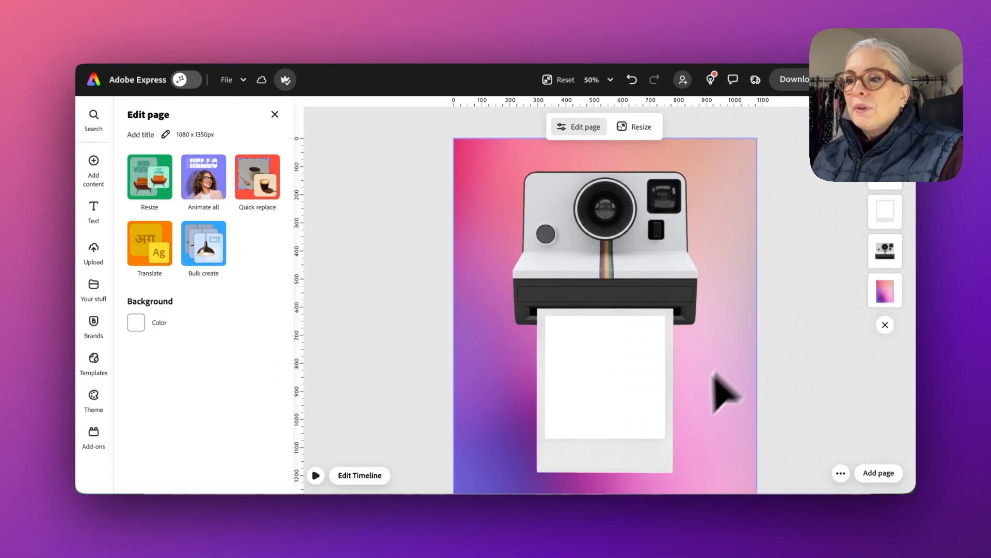
Apply the Slide in-animation to the blank Polaroid frame with a downward direction.
click(635, 404)
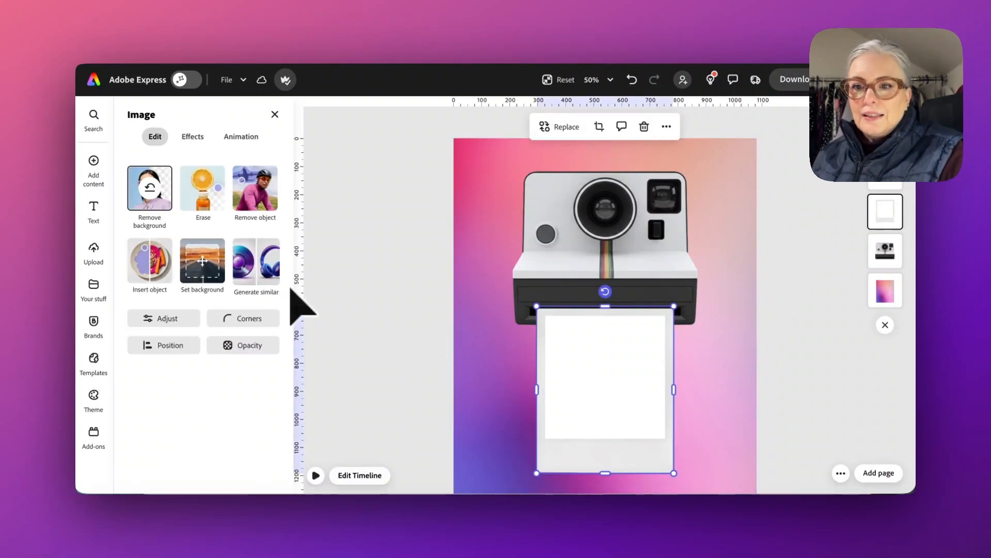
click(252, 147)
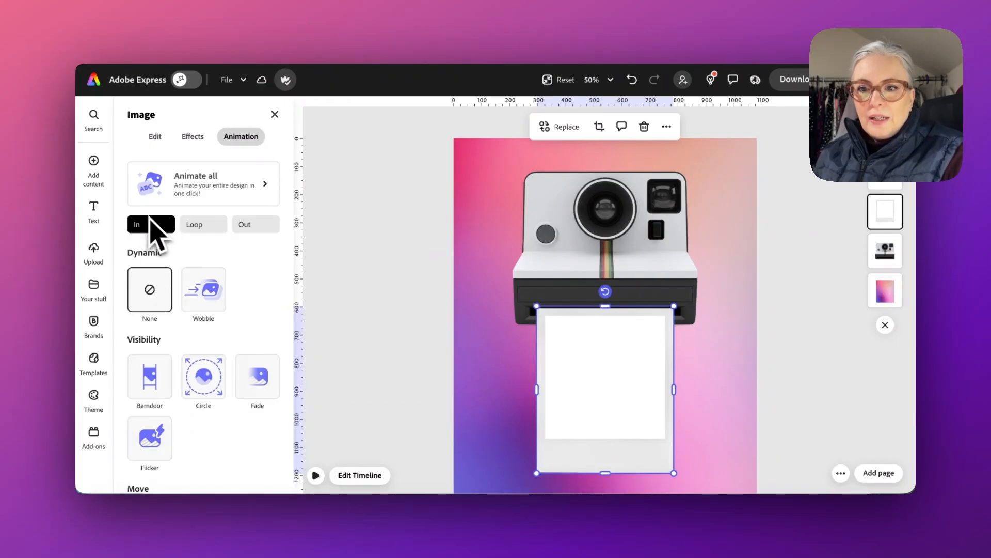
scroll(146, 236, down, 5)
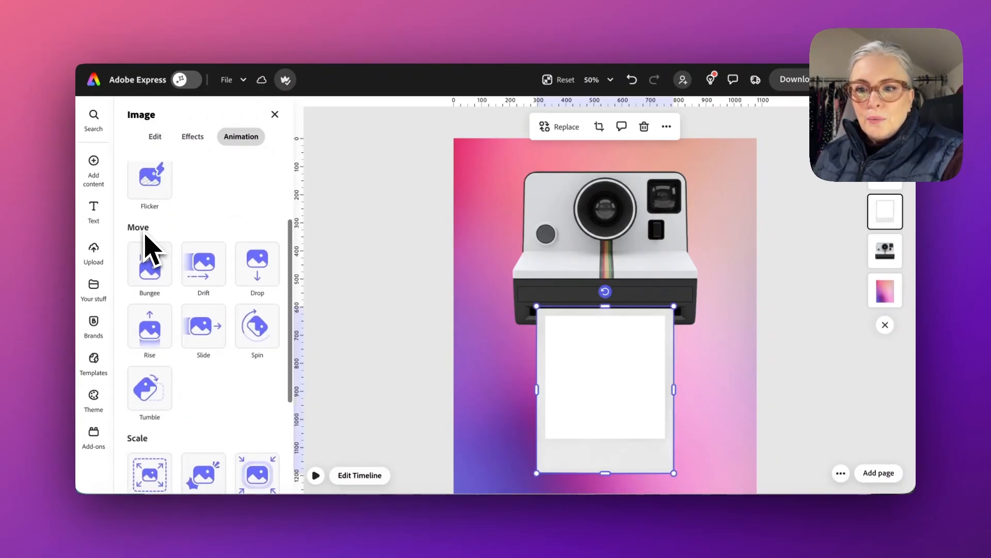
click(204, 325)
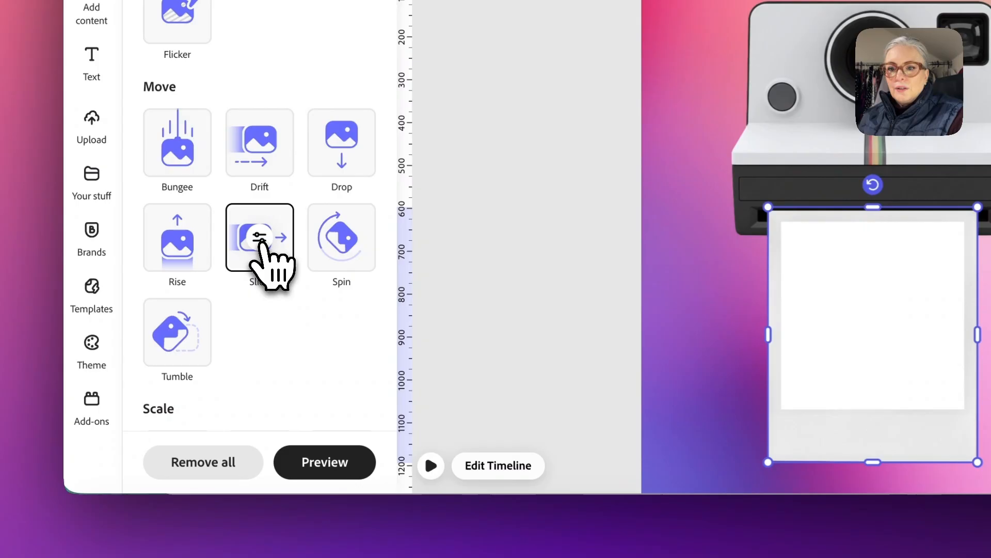
click(205, 327)
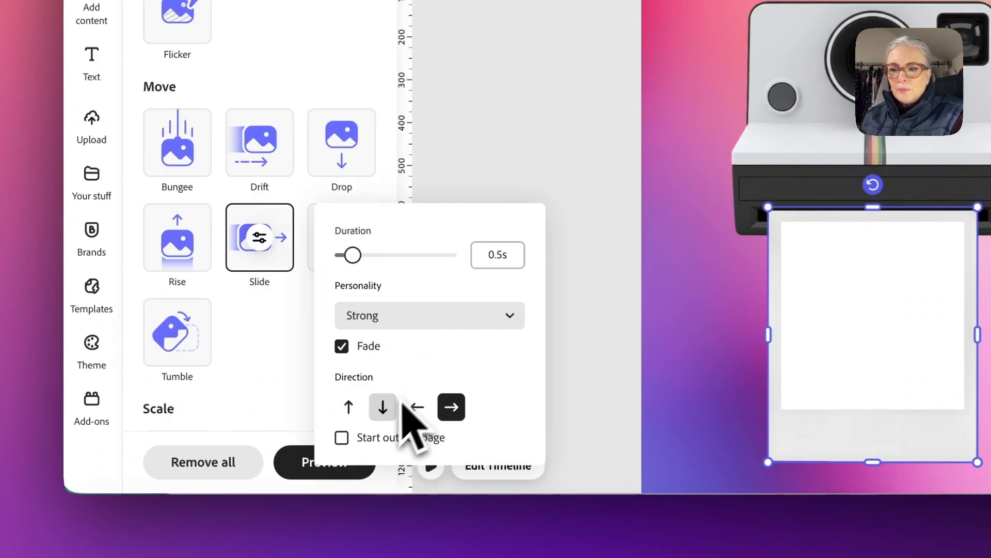
click(382, 407)
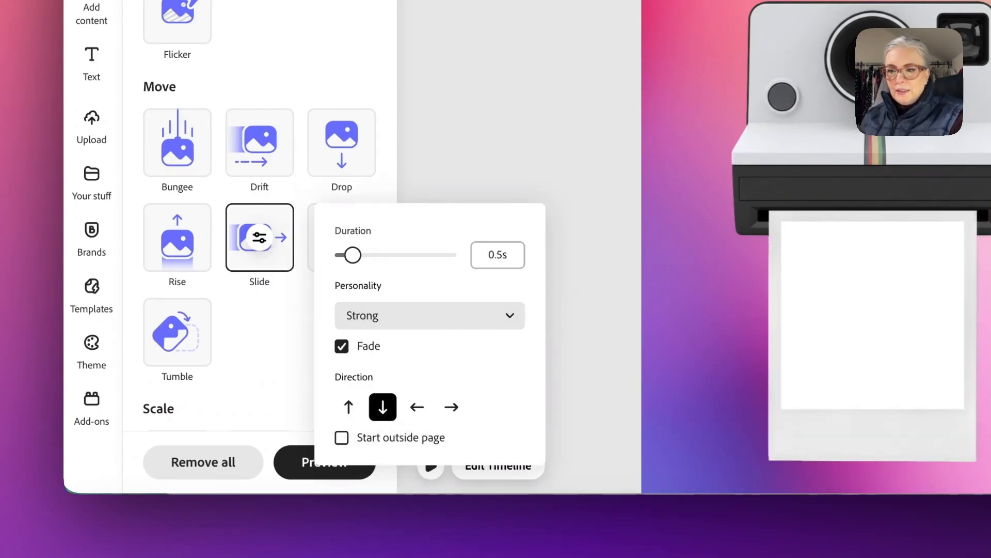
Turn off Fade for the frame's slide, start it outside the page, and set its duration to 1.51 s.
click(341, 345)
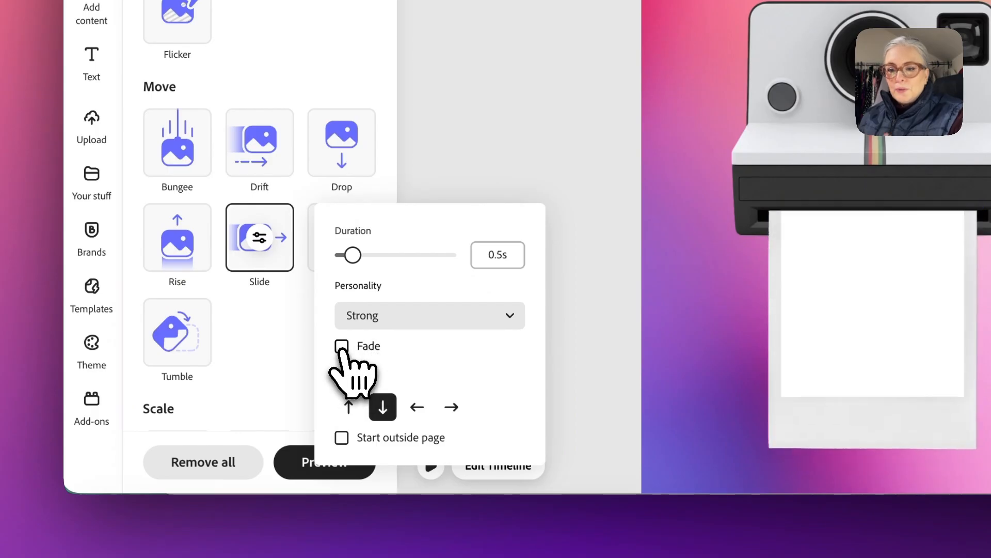
click(342, 438)
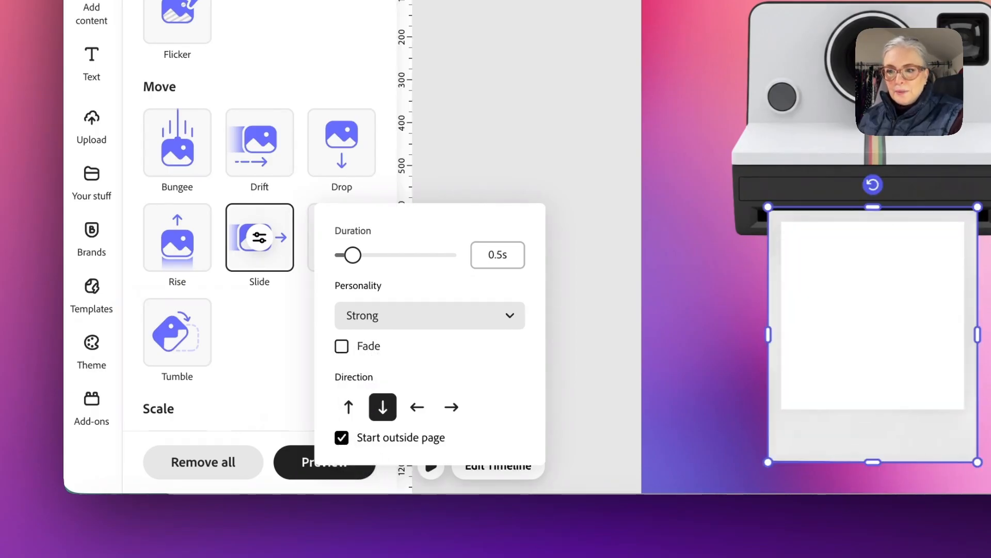
drag(353, 254, 392, 257)
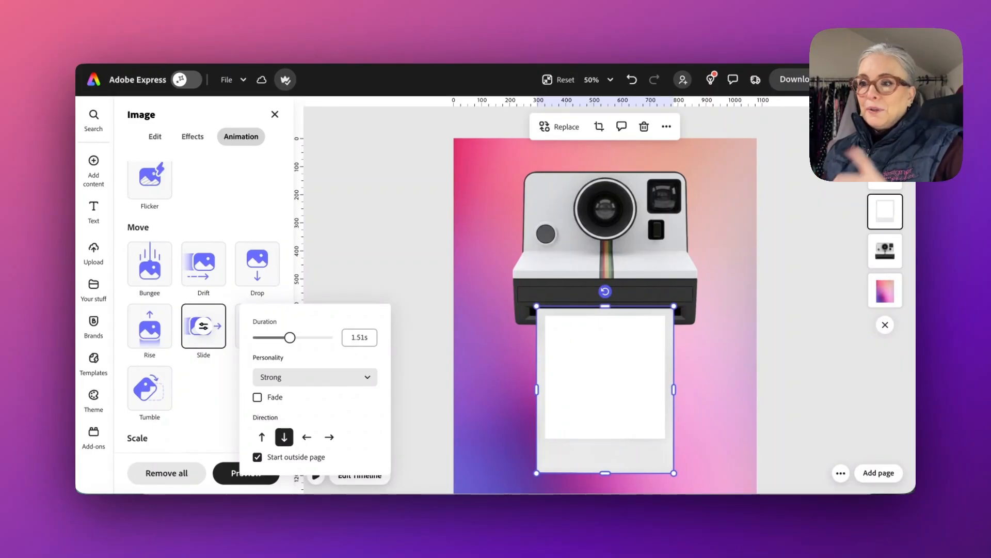
click(416, 278)
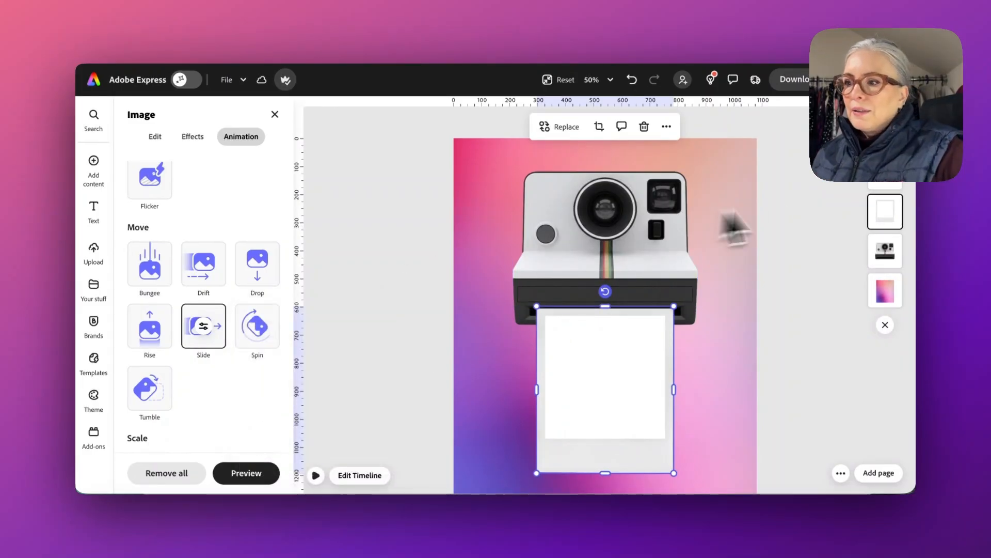
Try placing the cropped gradient beneath the original camera layer.
drag(888, 195, 887, 259)
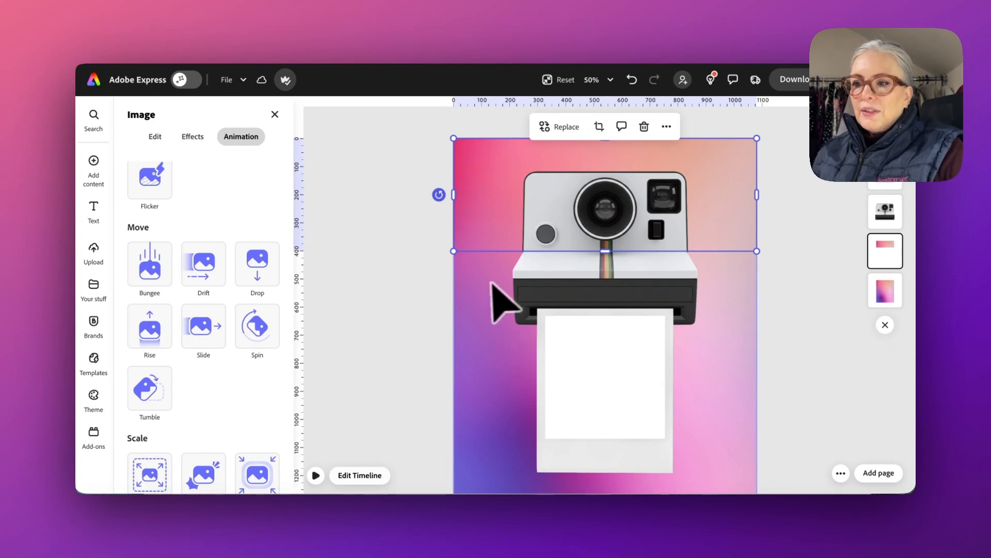
click(414, 284)
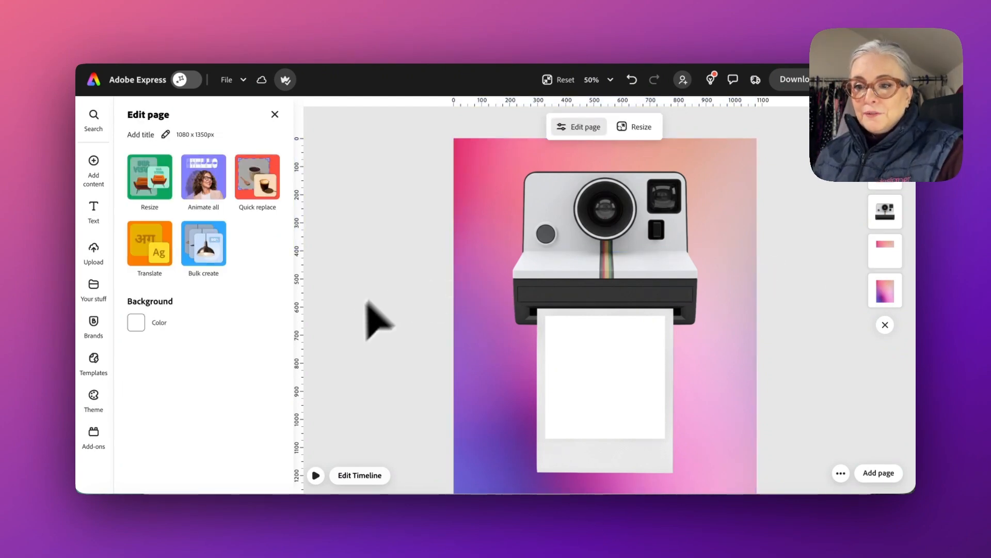
Lengthen the duration of the Polaroid frame's Slide animation.
scroll(155, 351, down, 5)
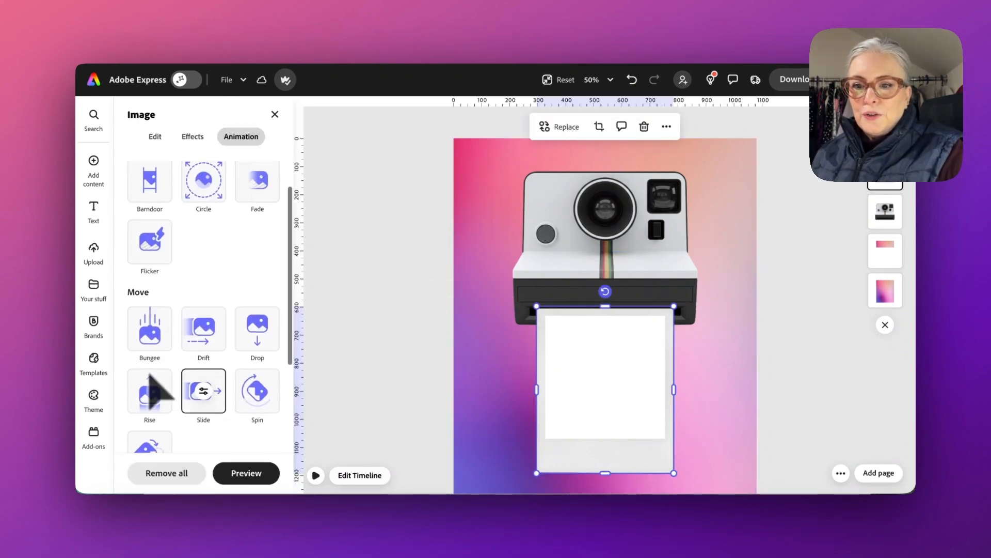
click(205, 391)
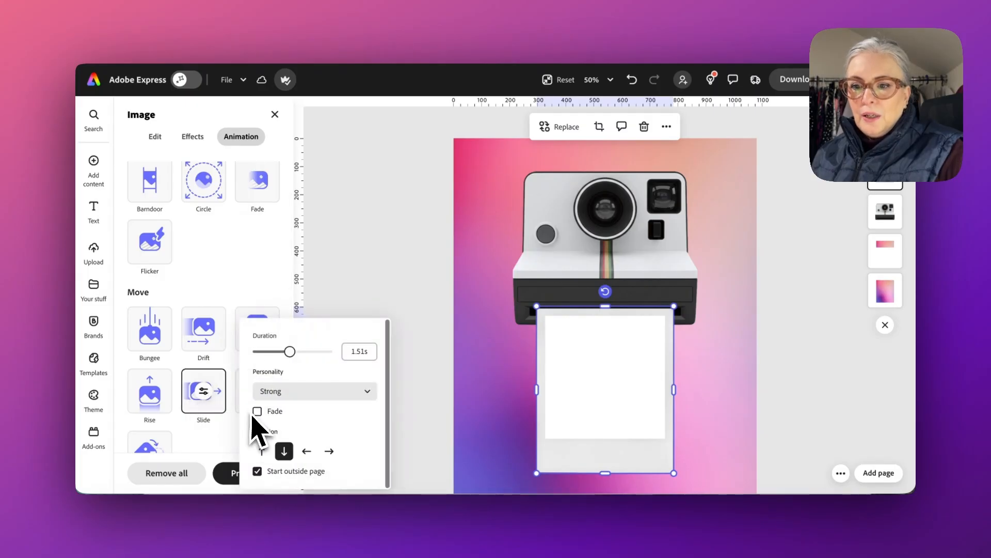
drag(290, 351, 311, 352)
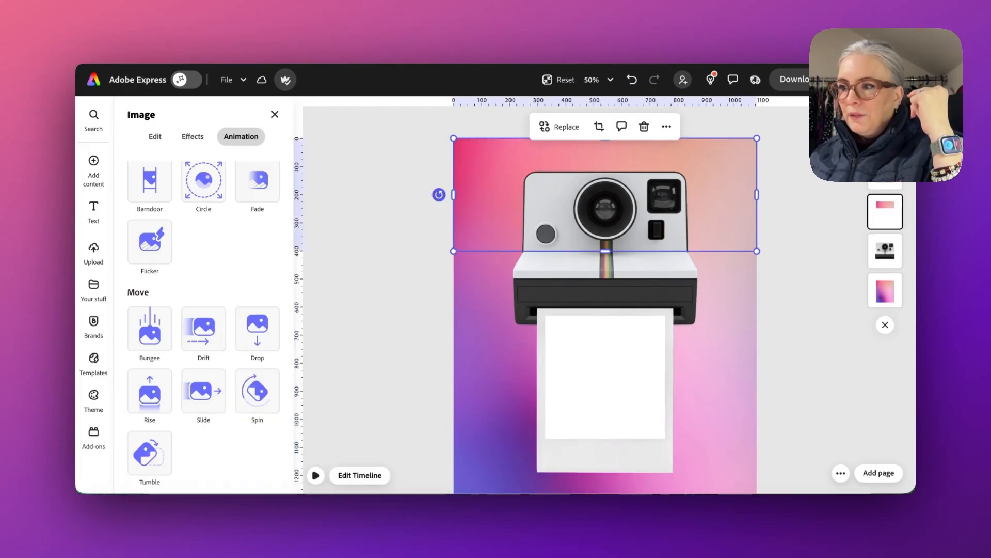
Move the cropped gradient above the Polaroid frame in the layer stack.
drag(891, 206, 890, 159)
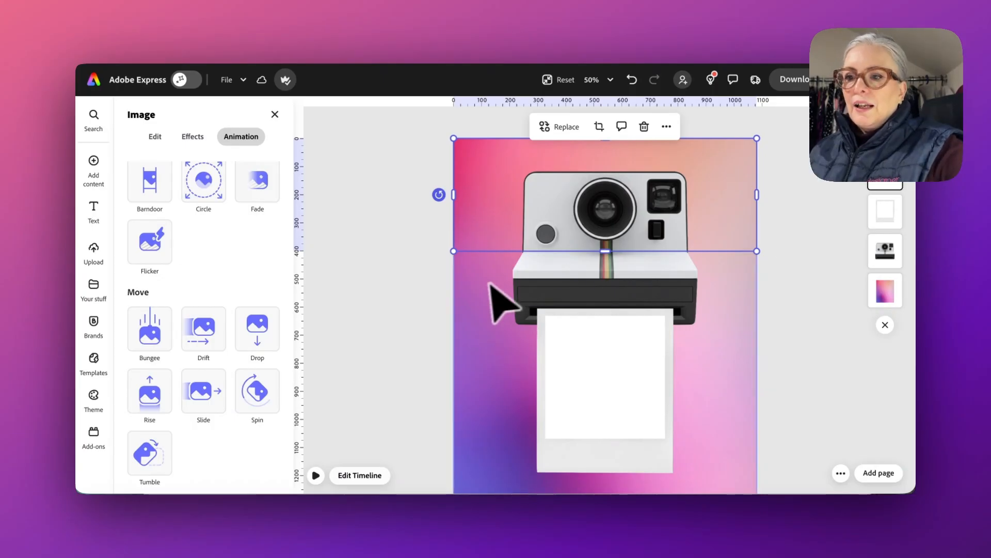
click(362, 329)
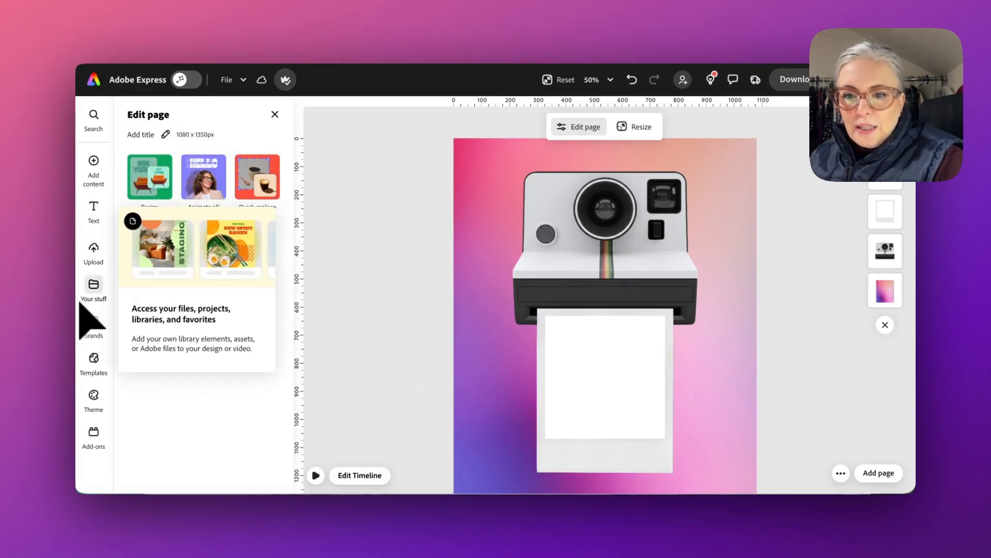
Search the photos for "happy dog" and add the photo of the curly-haired dog on a sofa.
click(94, 162)
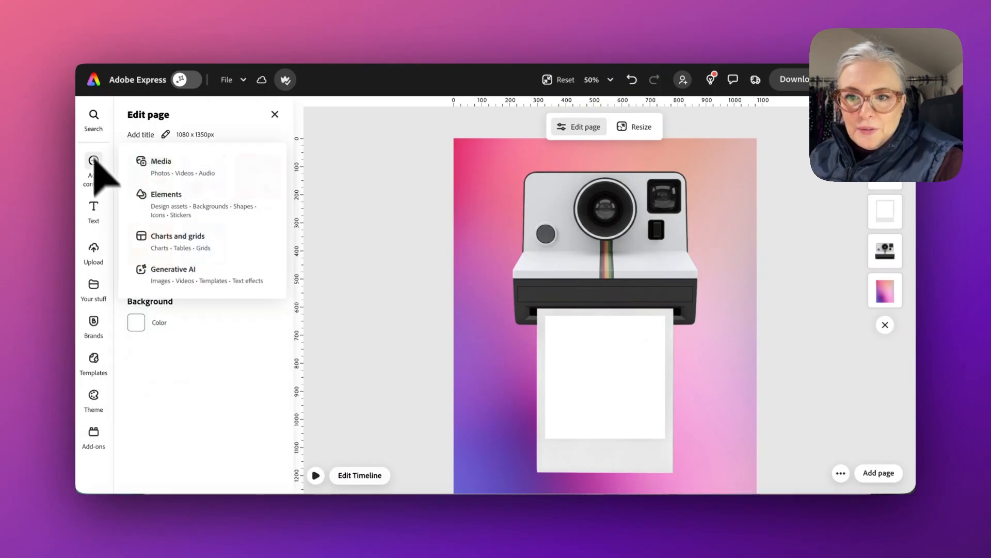
click(164, 171)
click(204, 222)
text(happ)
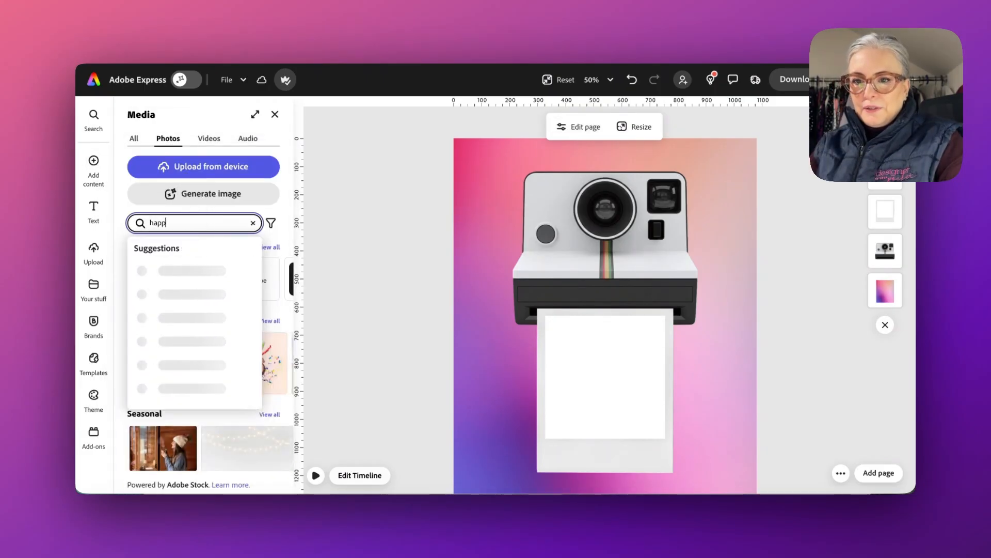
text(y dog)
key(Return)
click(212, 291)
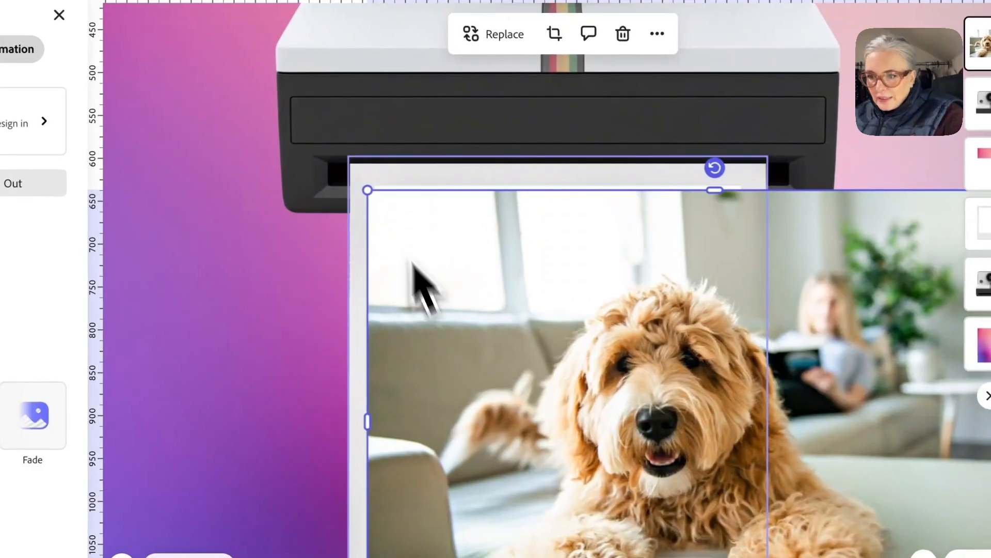
Resize and crop the dog photo to fill the white picture area of the Polaroid frame.
drag(369, 191, 399, 223)
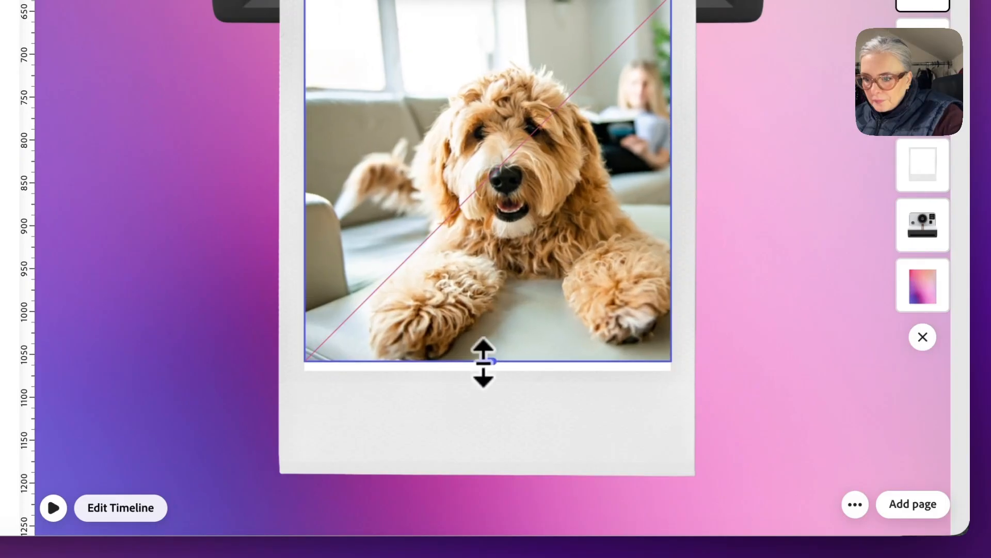
drag(483, 364, 482, 373)
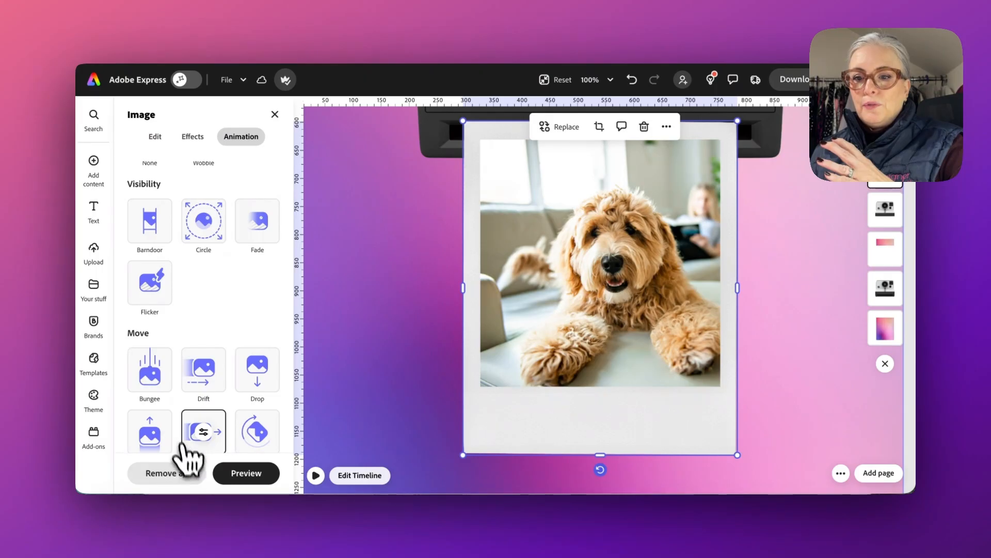
click(423, 285)
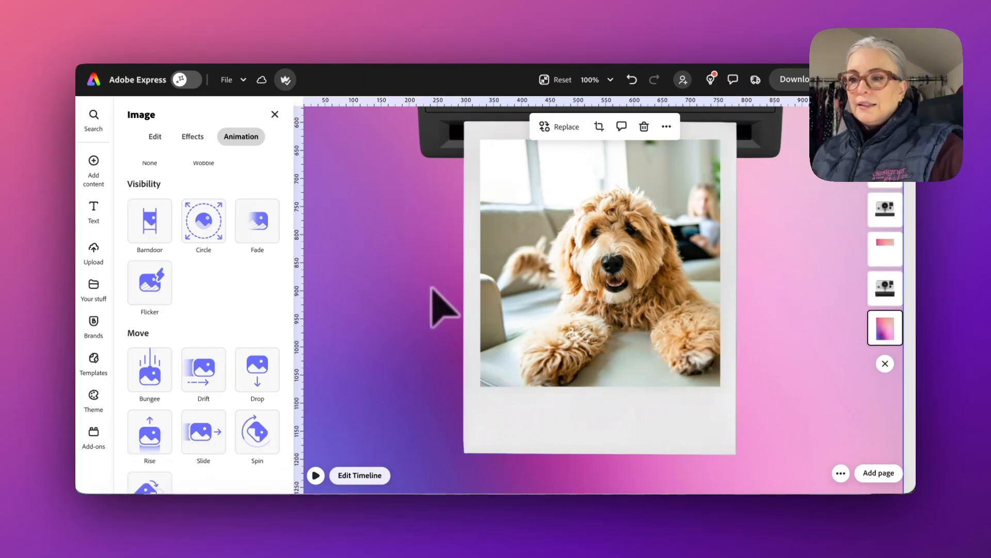
Group the dog photo with the Polaroid frame.
click(566, 284)
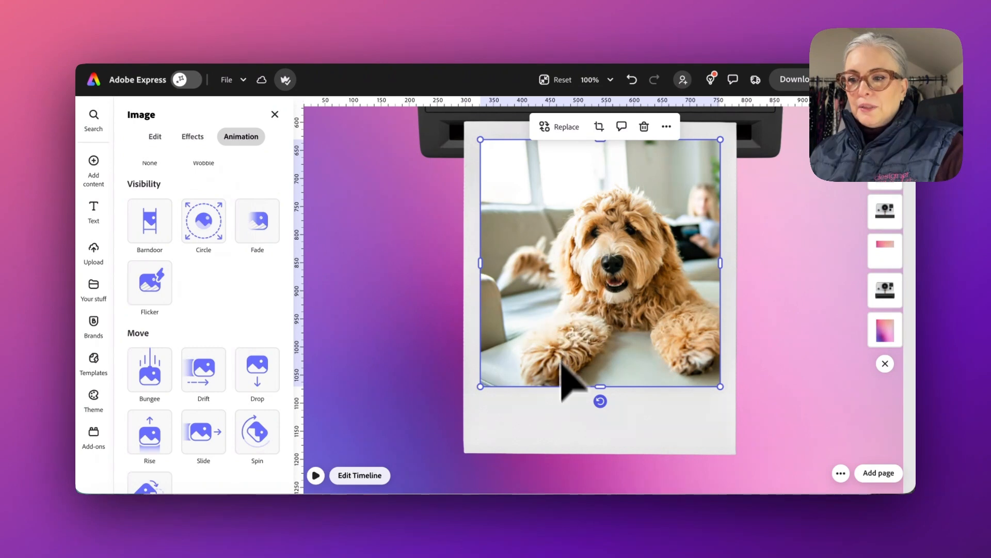
click(565, 413)
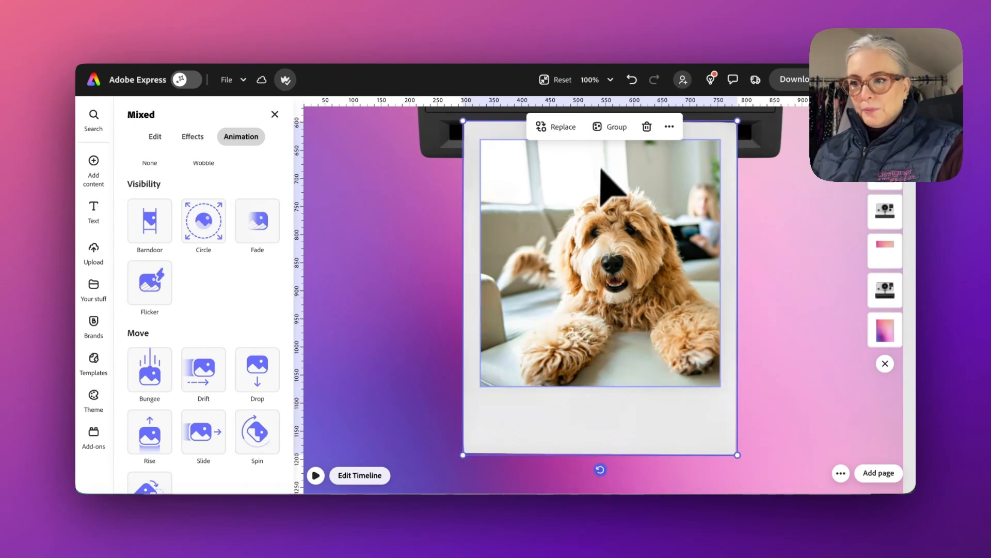
click(615, 127)
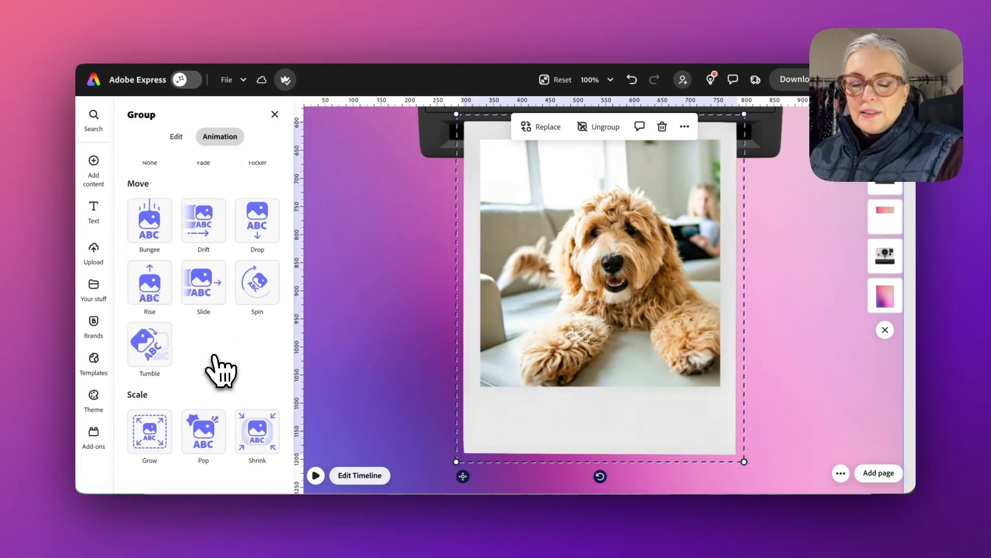
Give the photo group a downward Slide entrance that starts outside the page, with Soft personality and a 2.5s duration.
click(204, 284)
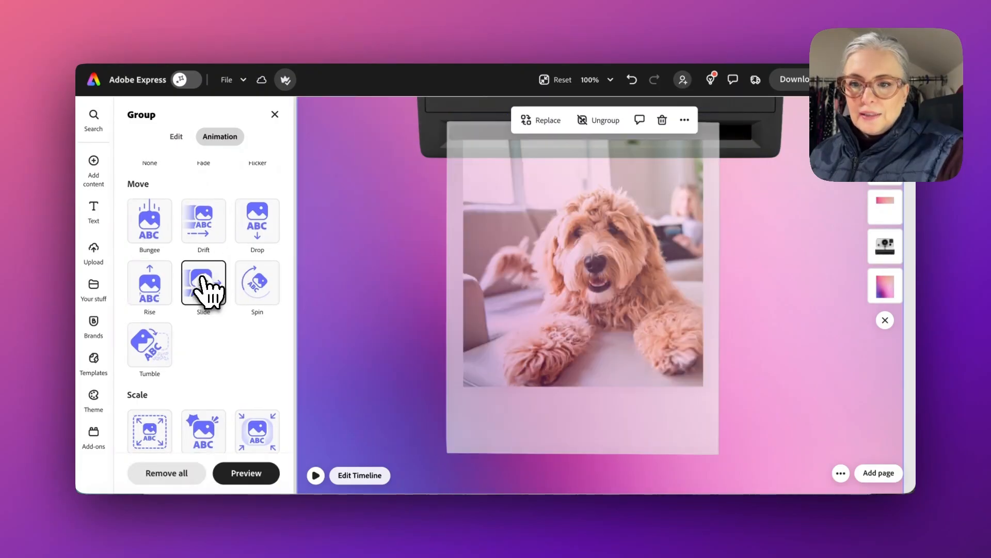
click(204, 284)
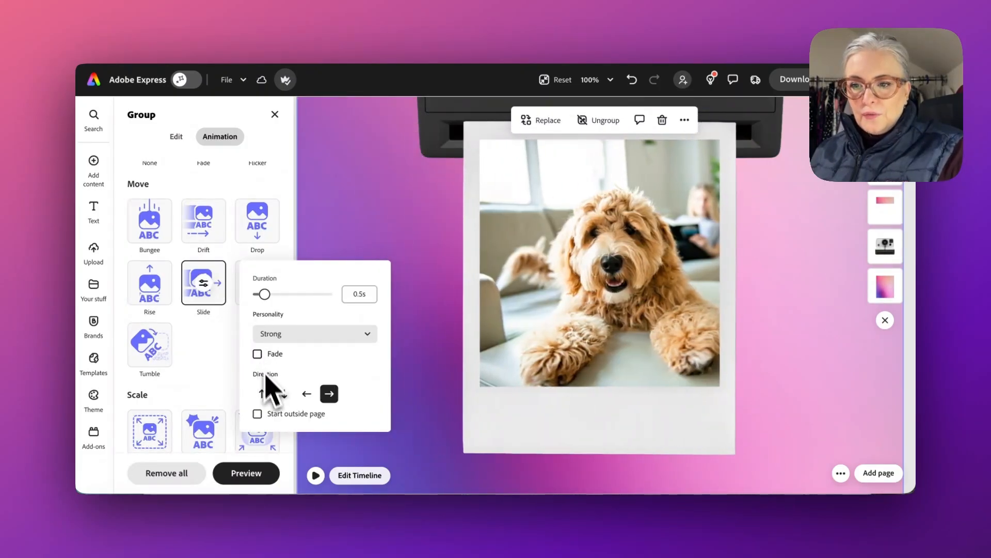
click(284, 395)
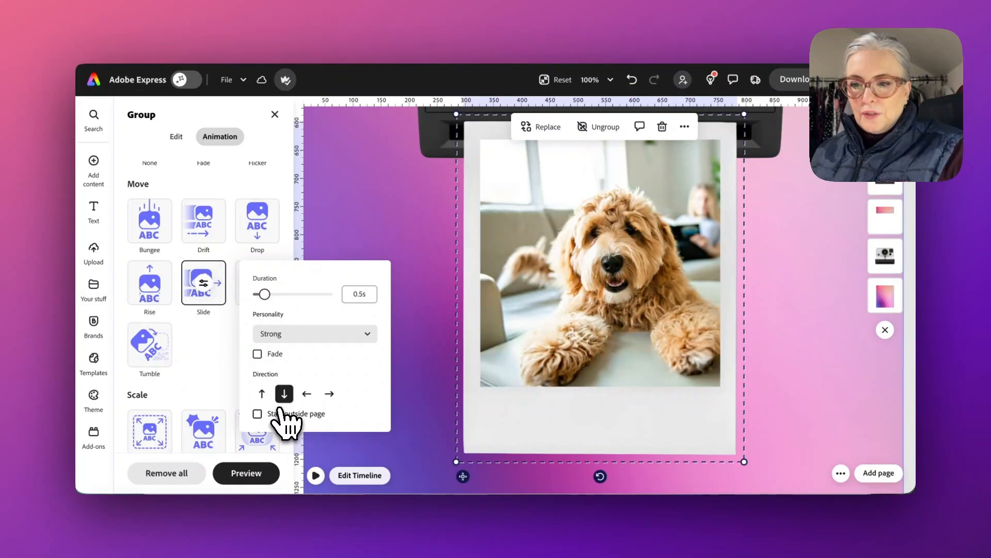
click(257, 414)
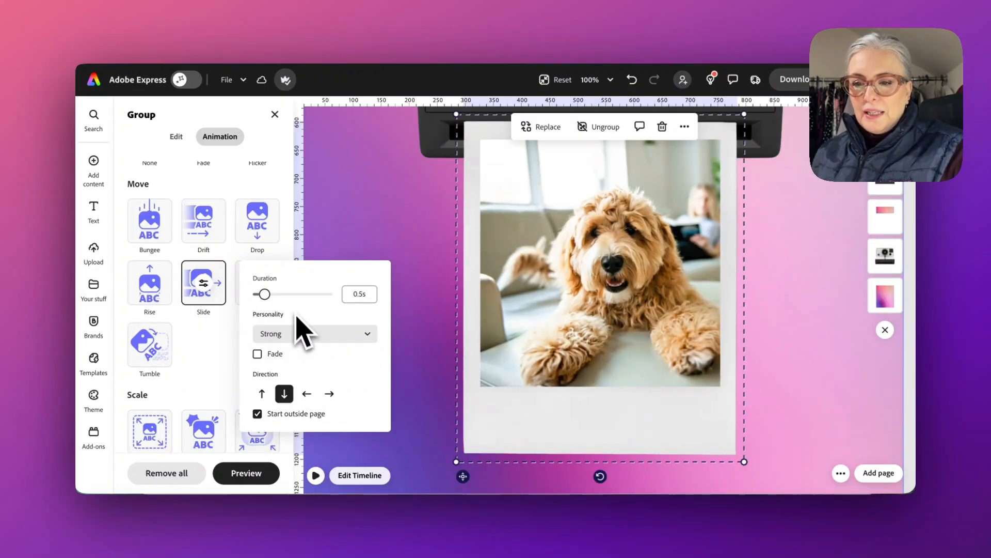
click(297, 335)
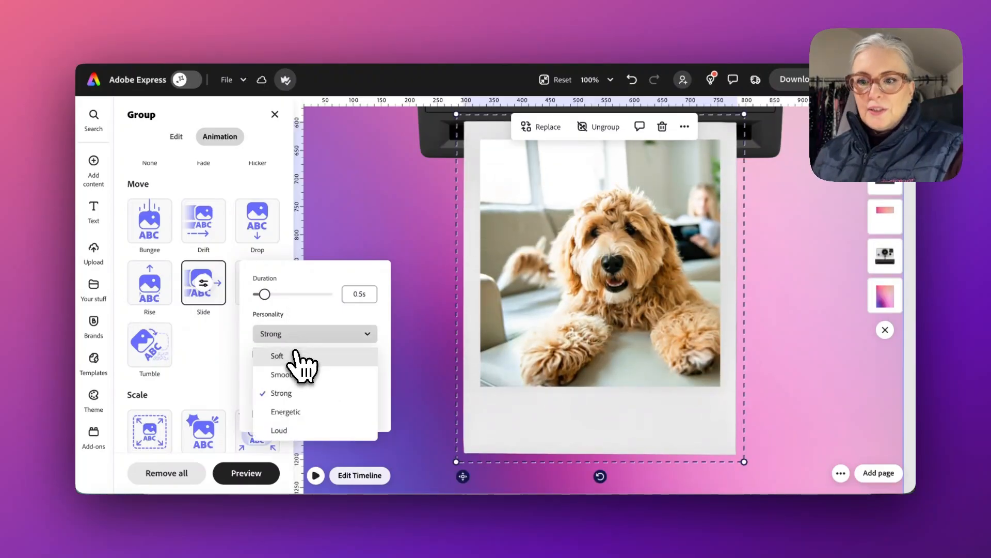
click(299, 356)
drag(264, 294, 318, 296)
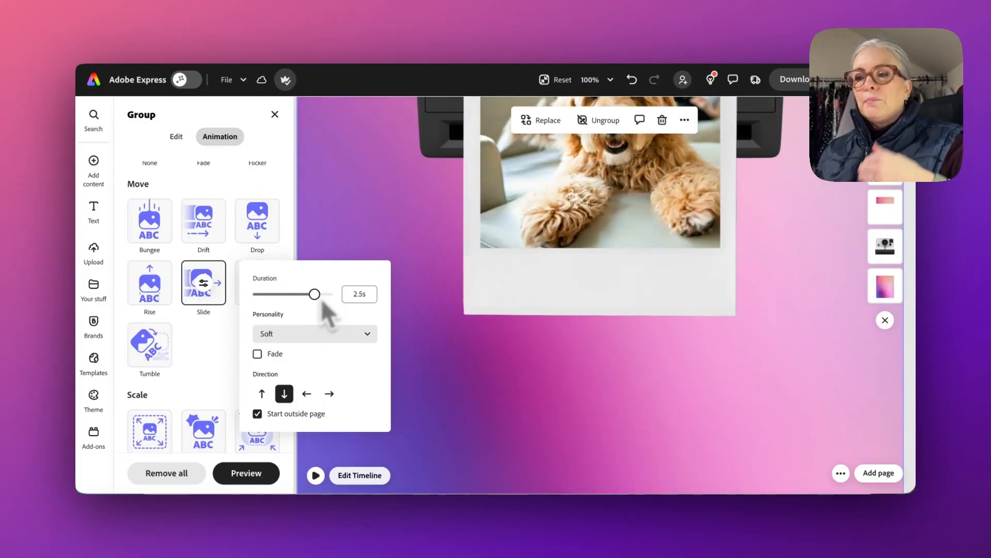
Add a Fade entrance with a lengthened duration to the dog photo inside the group and preview the animation.
click(535, 279)
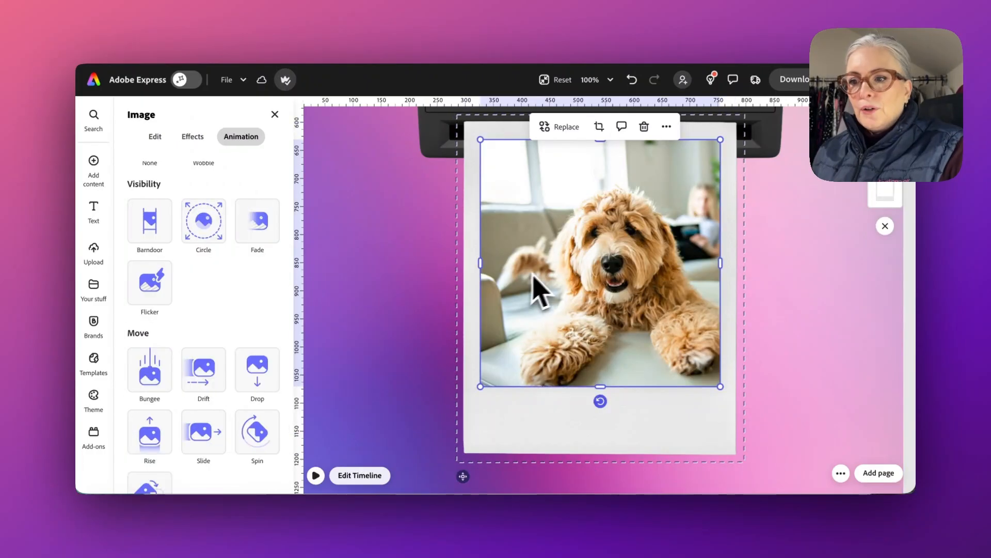
scroll(502, 203, left, 1)
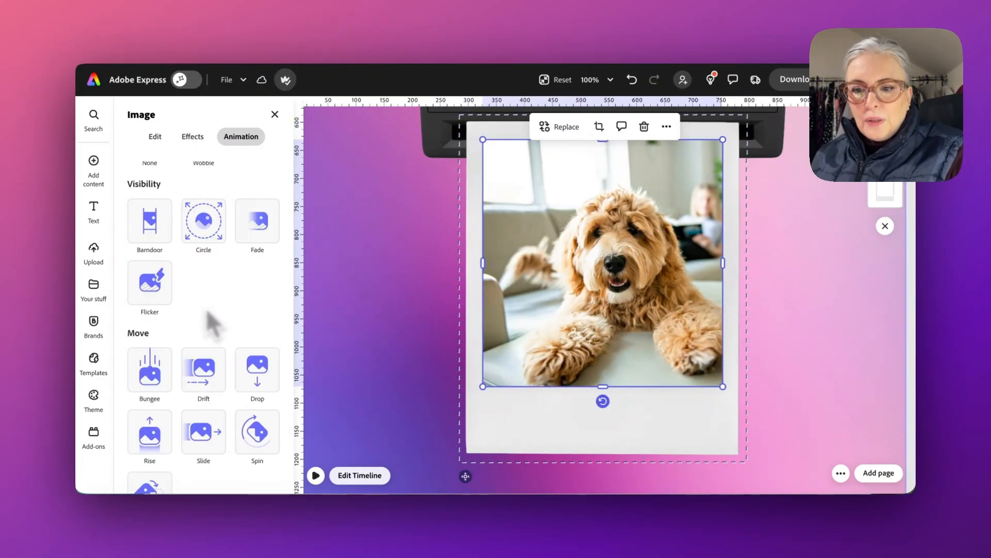
click(258, 232)
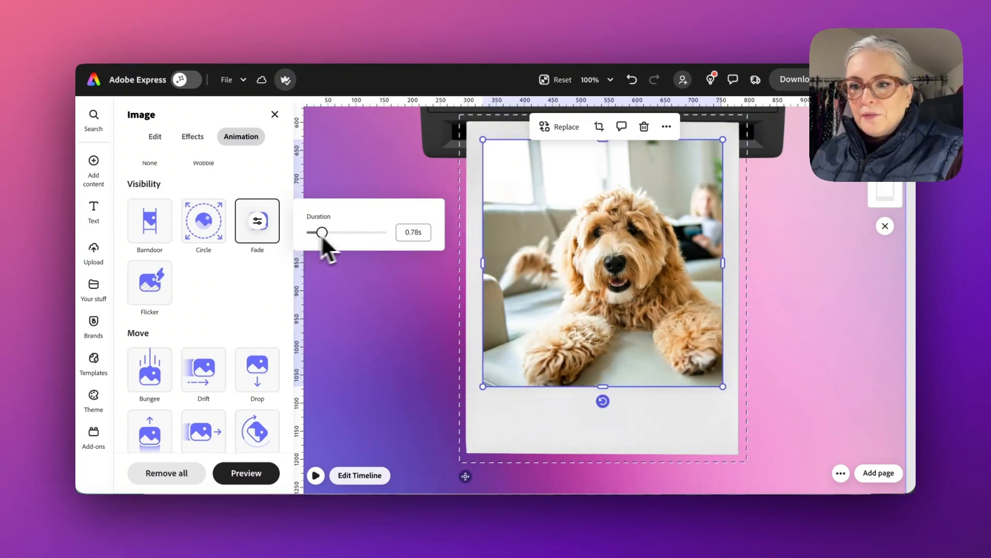
drag(371, 238, 378, 239)
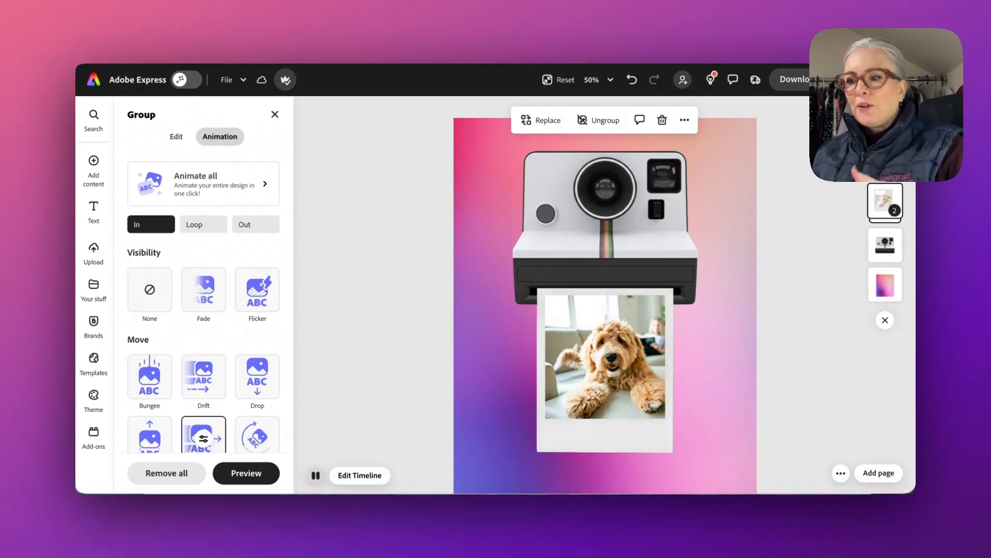
click(314, 473)
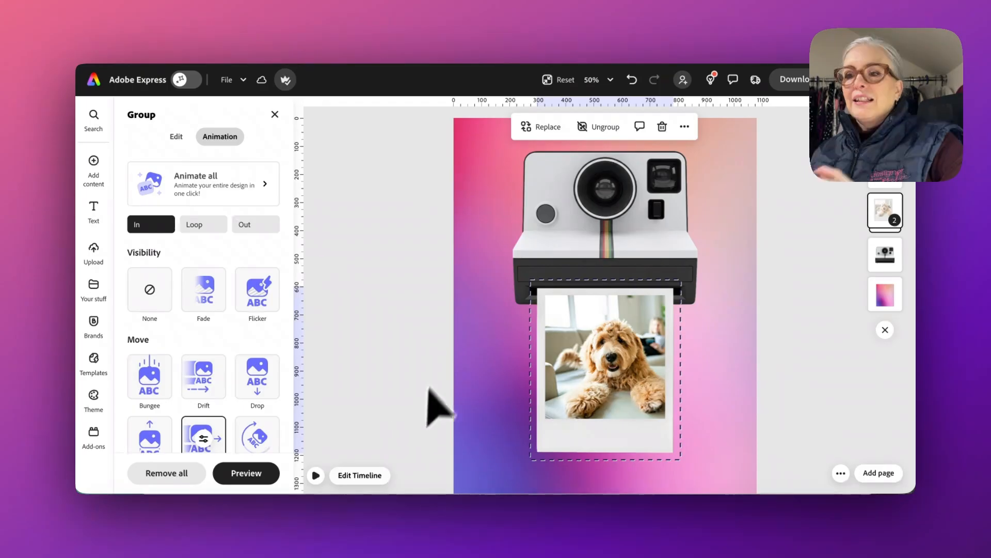
Add a title text box to the page and scale it down so the text fits on one line.
click(439, 340)
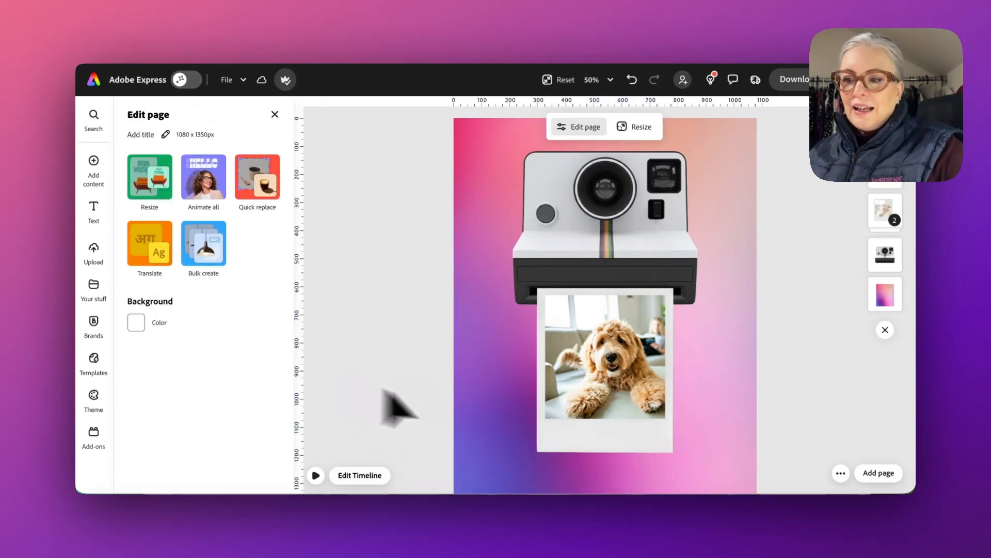
click(93, 212)
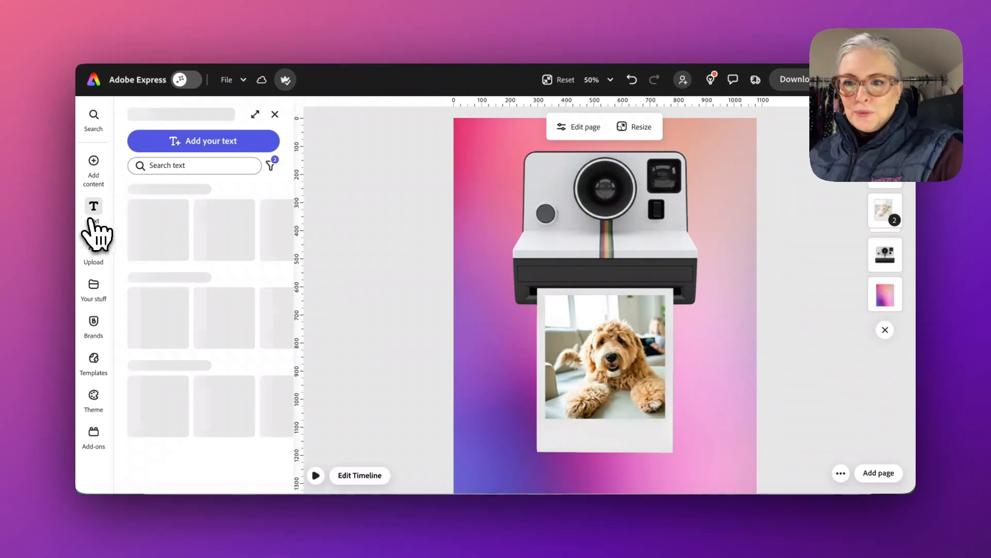
click(208, 140)
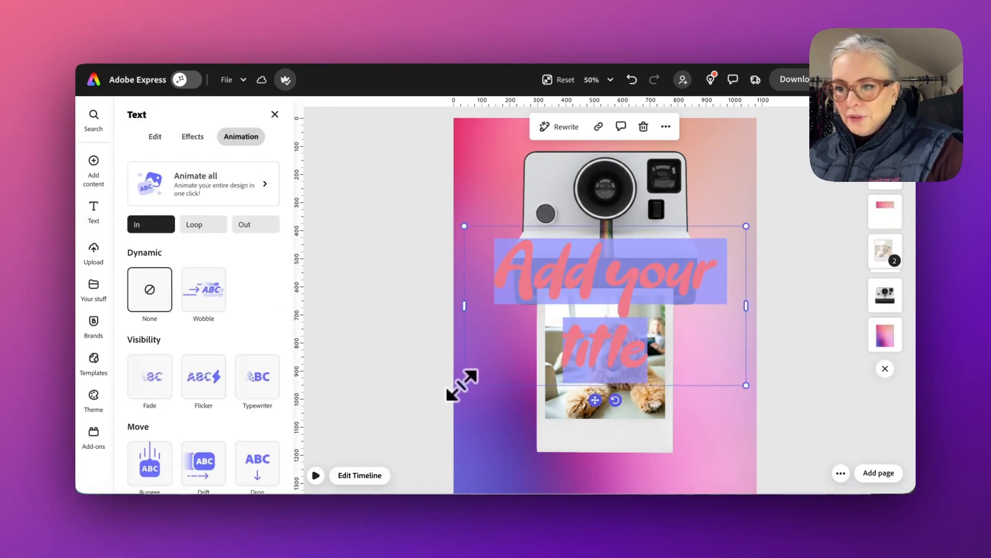
drag(464, 385, 597, 294)
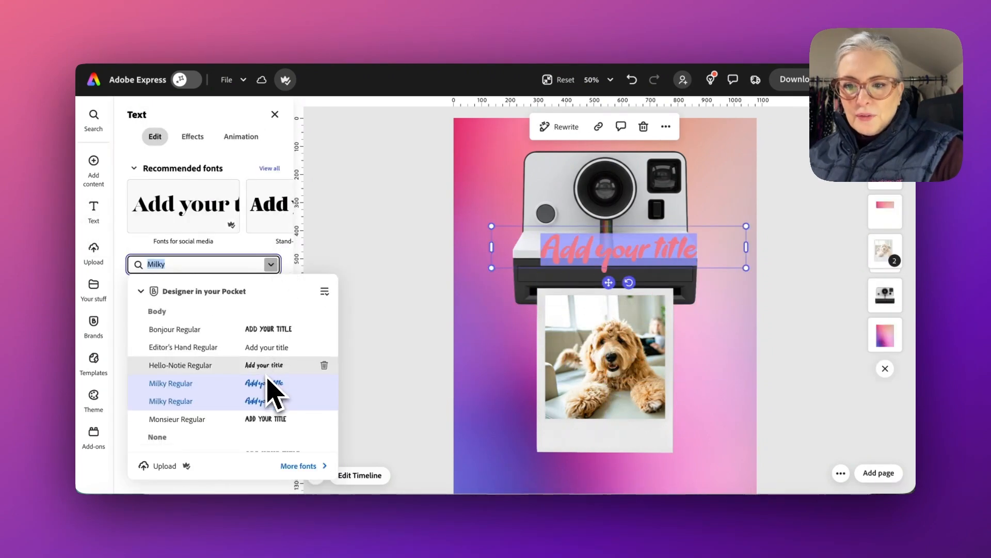
Change the title's font to Adobe Handwriting Ernie from the cursive font category.
scroll(267, 383, down, 1)
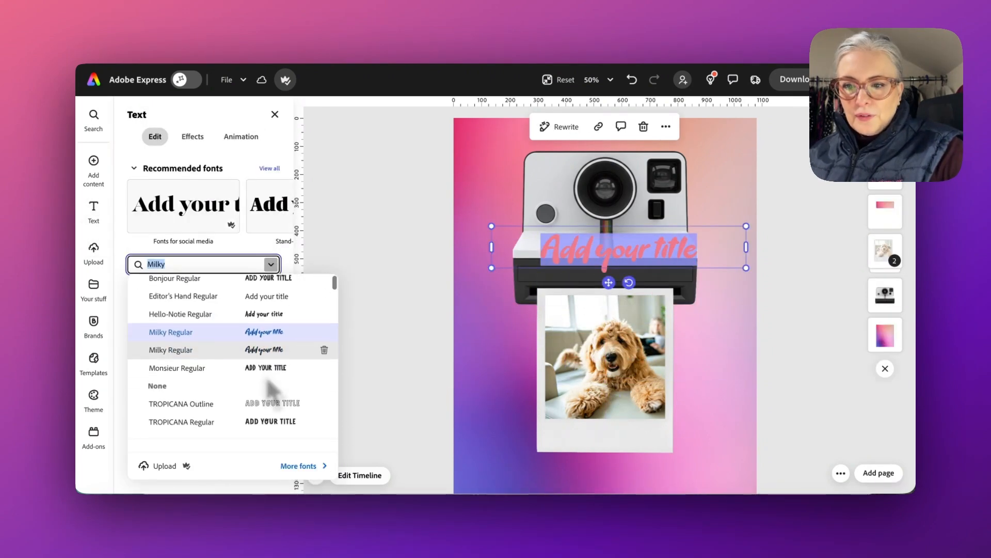
click(299, 467)
scroll(207, 408, down, 1)
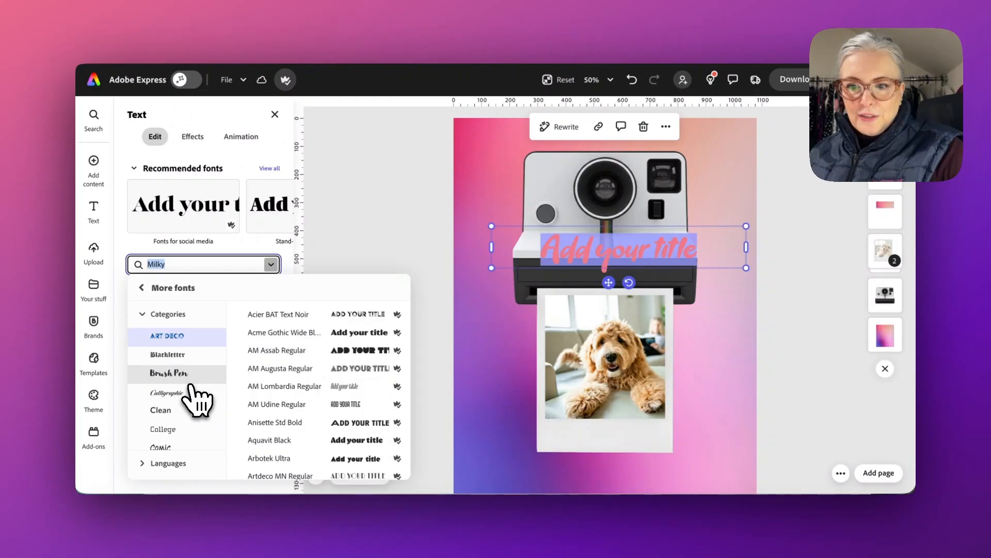
click(192, 389)
scroll(176, 387, down, 3)
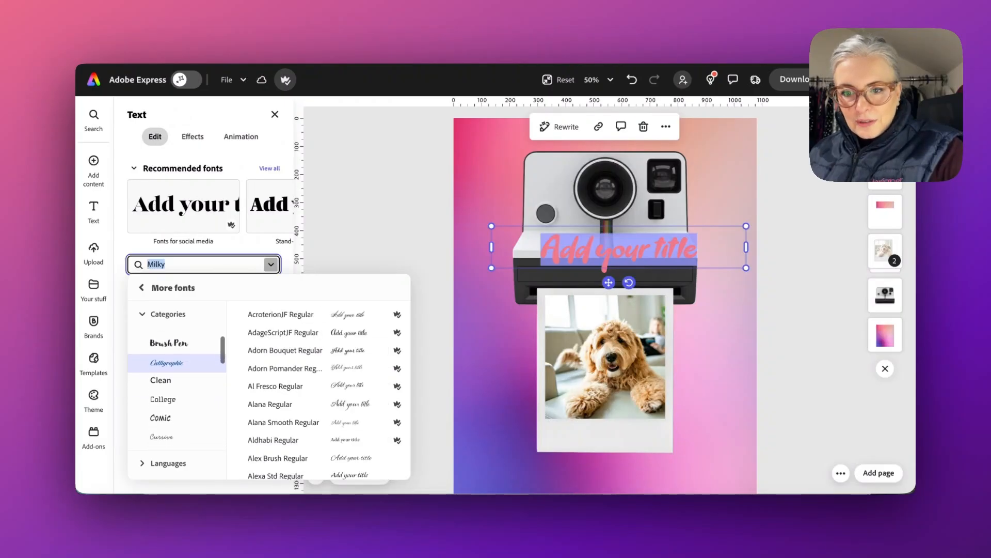
click(178, 393)
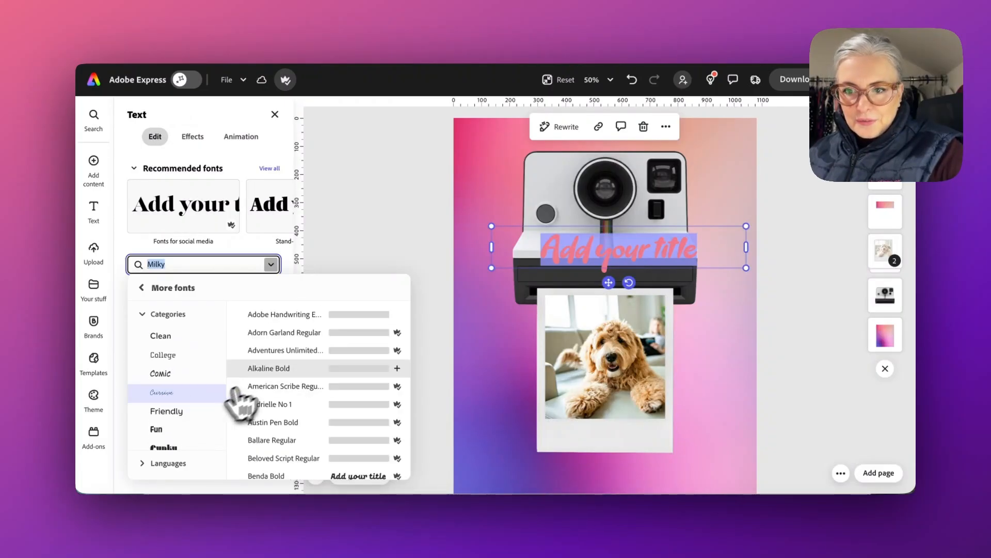
click(284, 314)
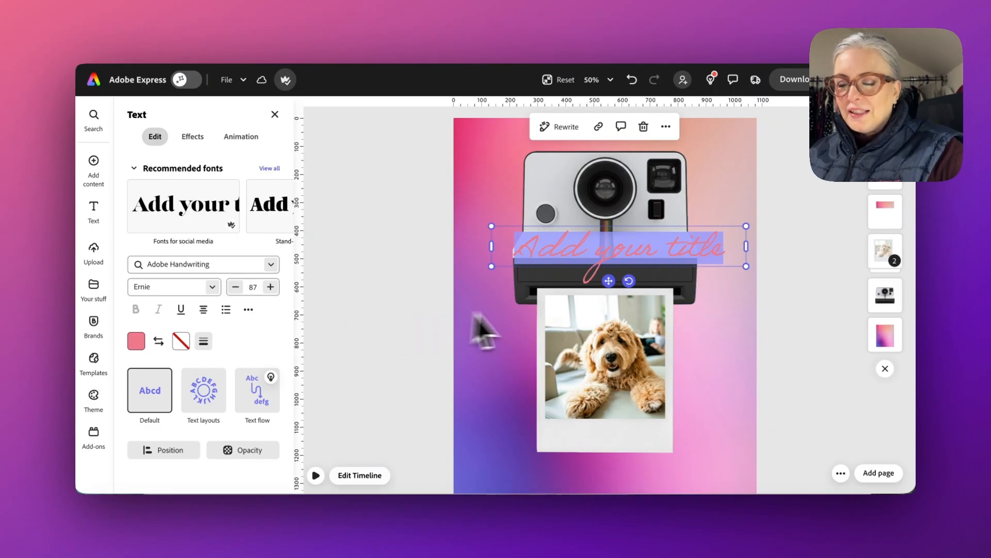
Make the title near-black, reword it as "Teddy" and place it at size 43 on the Polaroid's border below the photo.
click(136, 341)
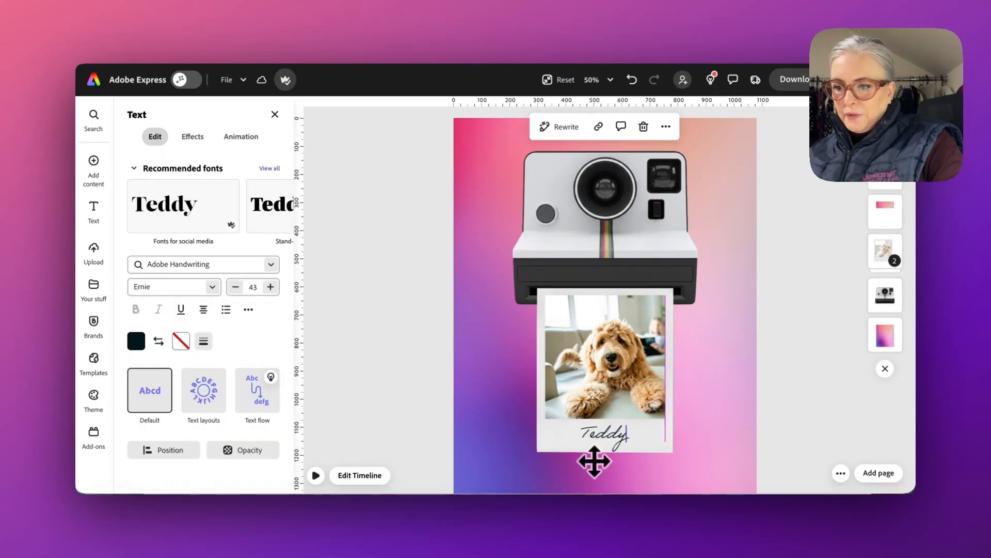
click(595, 461)
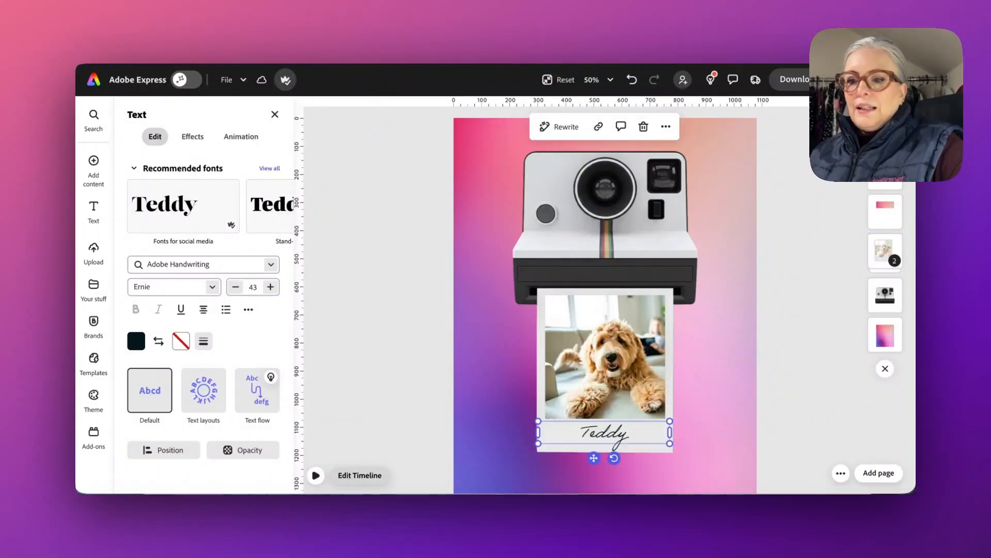
Trim the start of the "Teddy" text in the timeline so it appears at about 9 seconds.
click(342, 484)
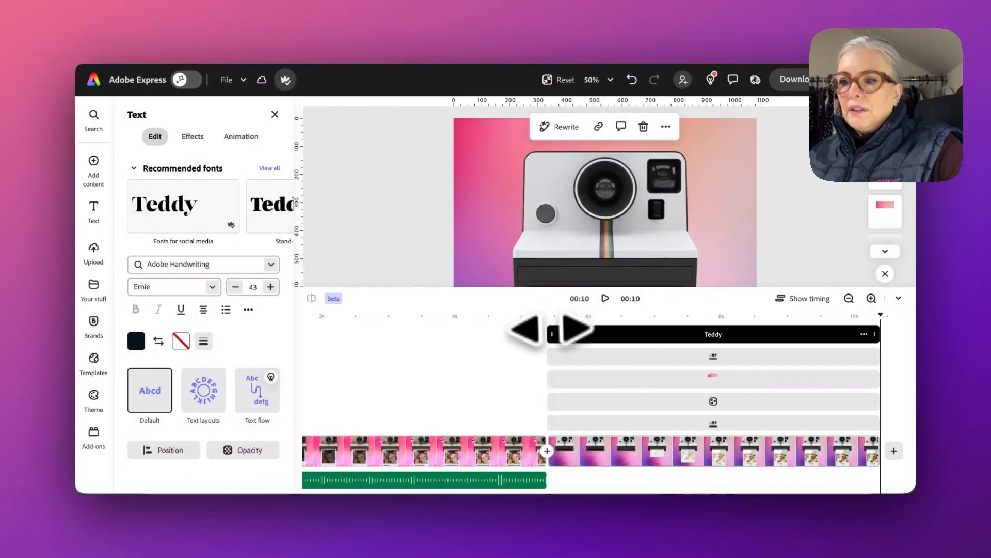
drag(549, 334, 797, 334)
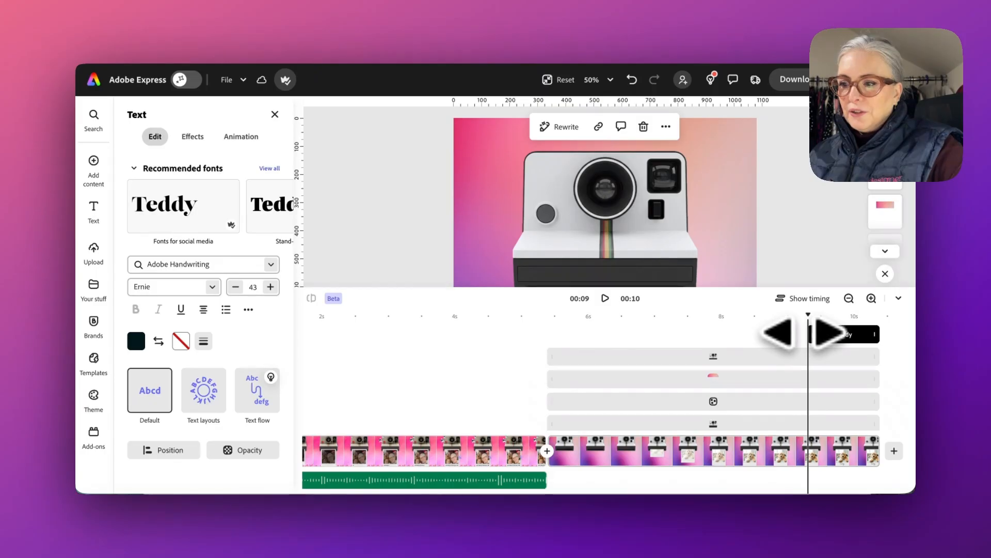
Apply an entrance animation to the "Teddy" text and preview the page.
click(253, 137)
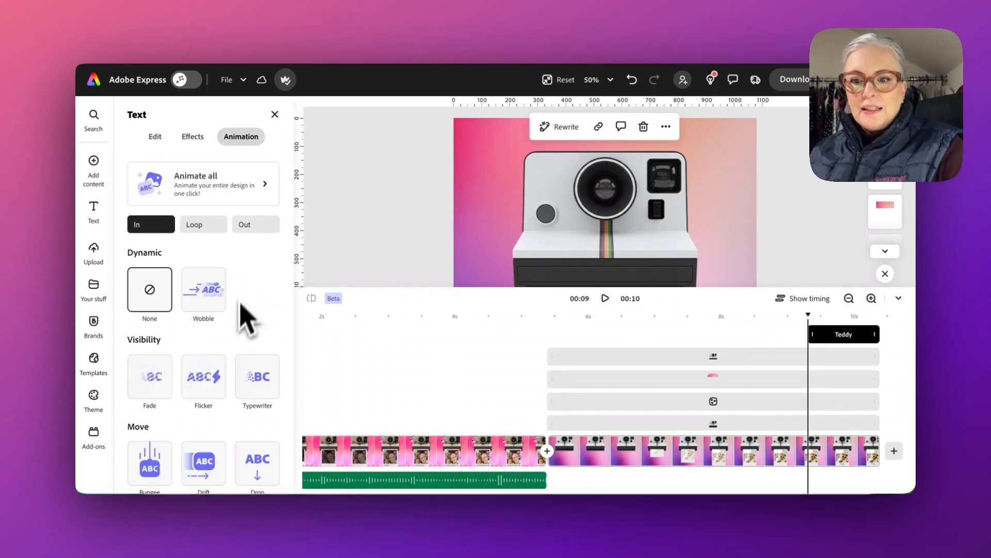
scroll(237, 323, down, 1)
click(259, 316)
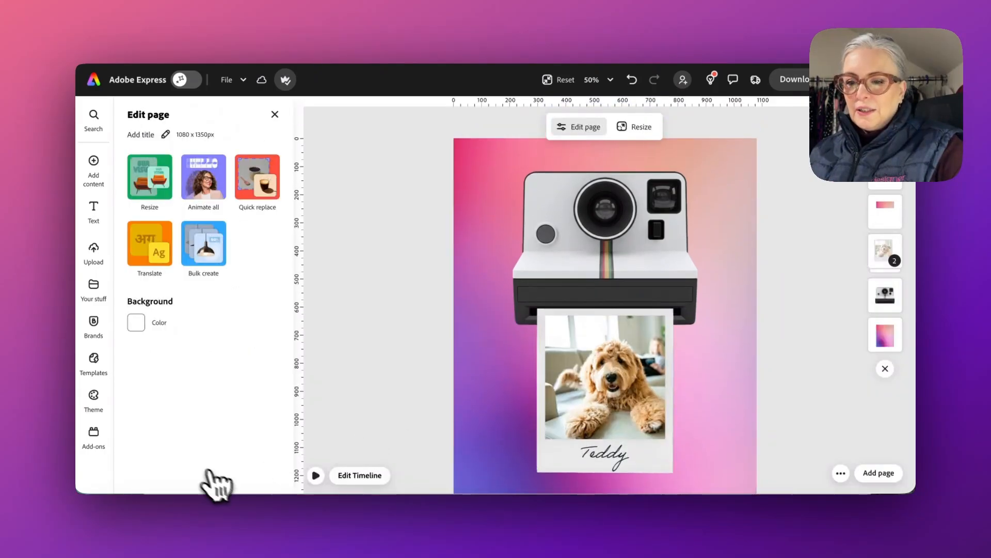
click(316, 475)
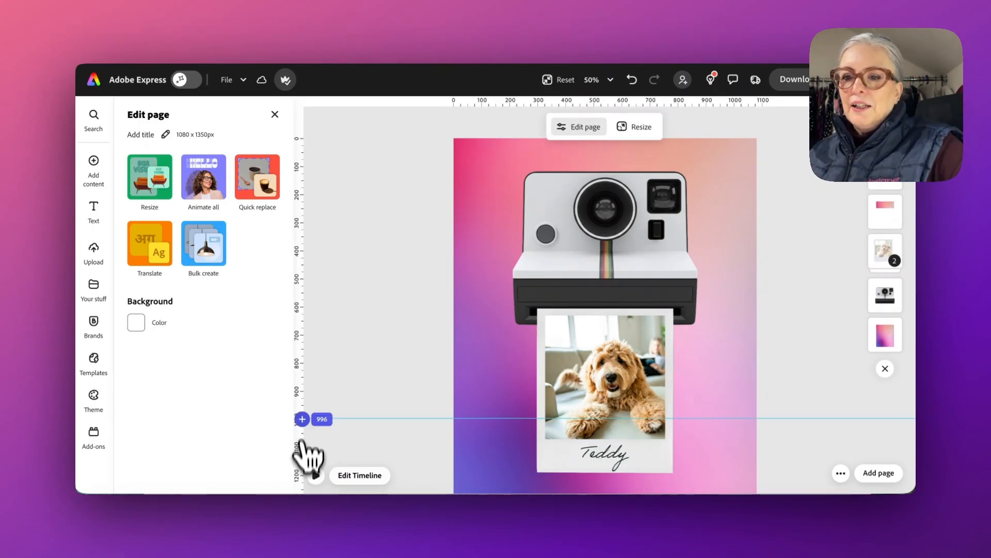
Search the design assets for "3d stars", add the gold star to the page and scale it down.
click(98, 171)
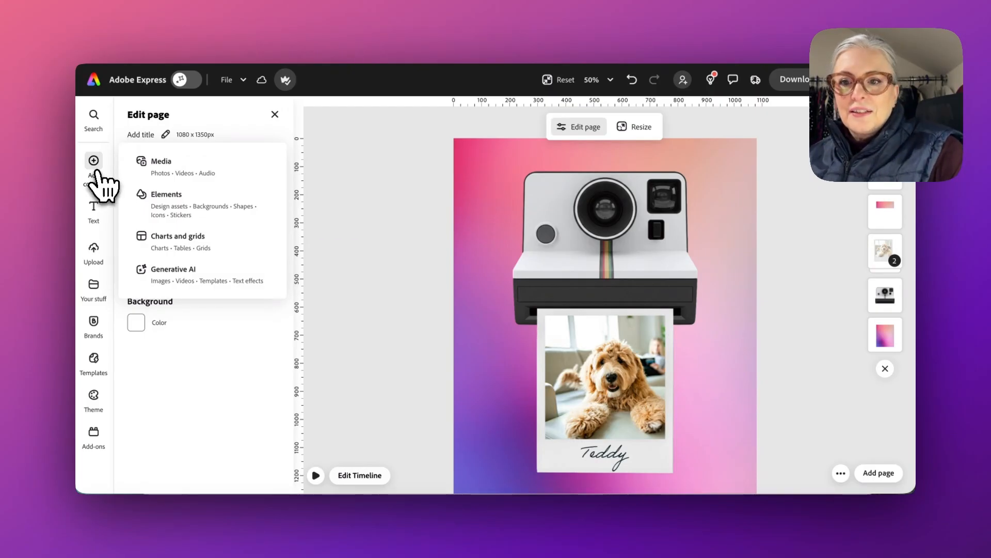
click(185, 207)
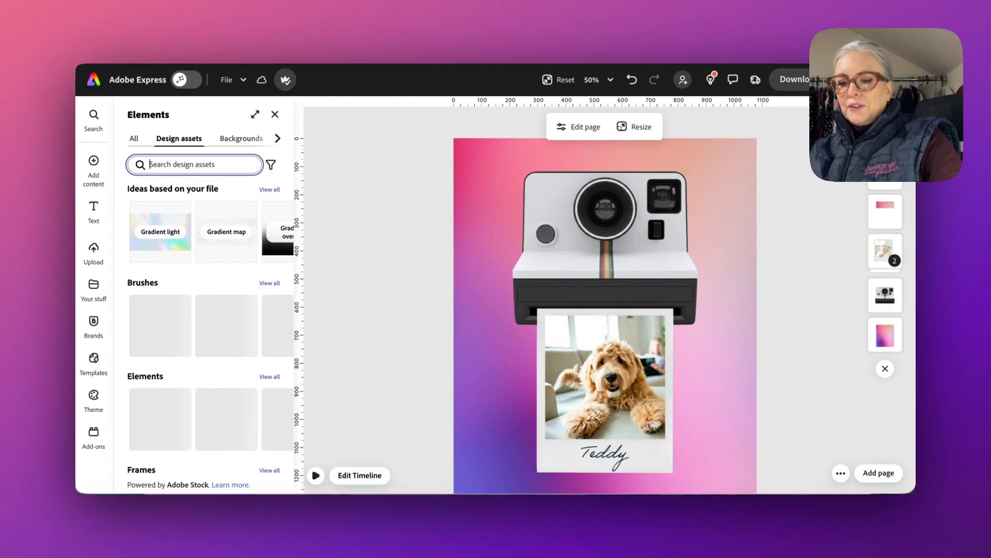
text(3d stars)
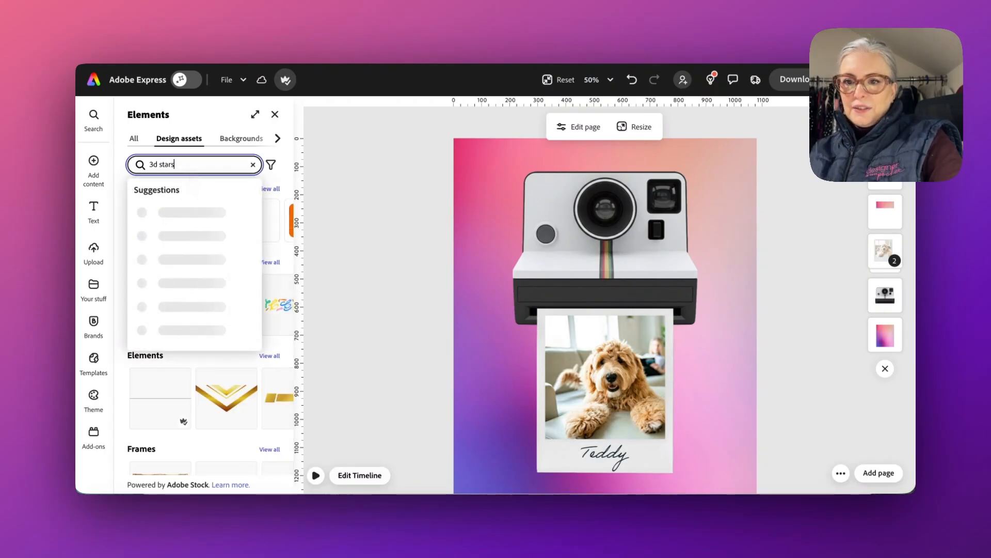
key(Return)
click(182, 251)
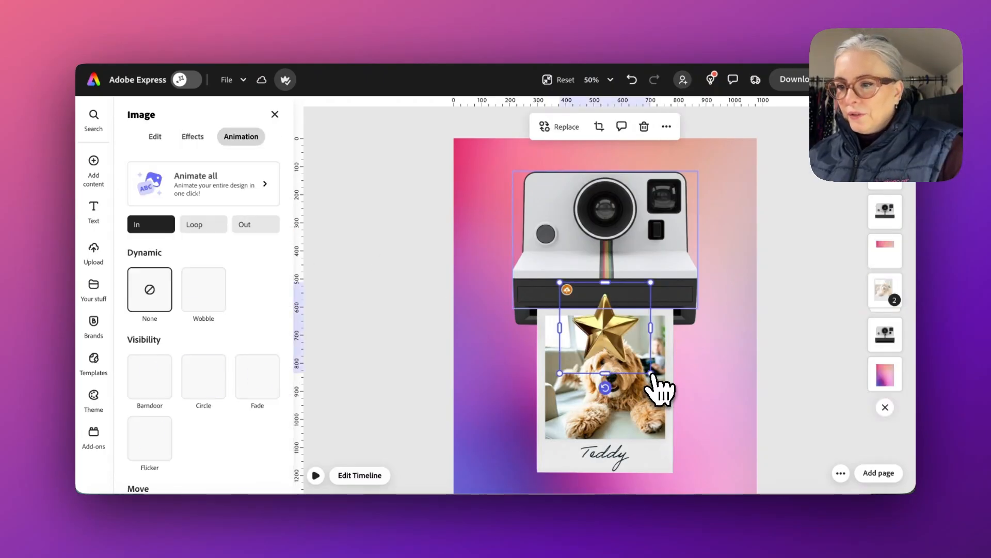
drag(650, 373, 612, 335)
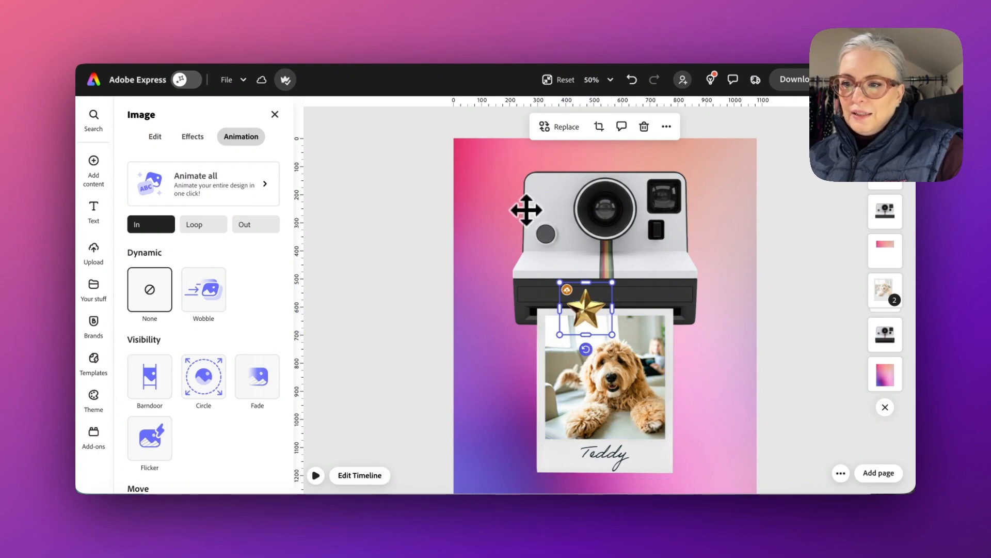
Move the gold star over the camera's upper-left corner and apply the Pop entrance animation to it.
drag(526, 210, 525, 209)
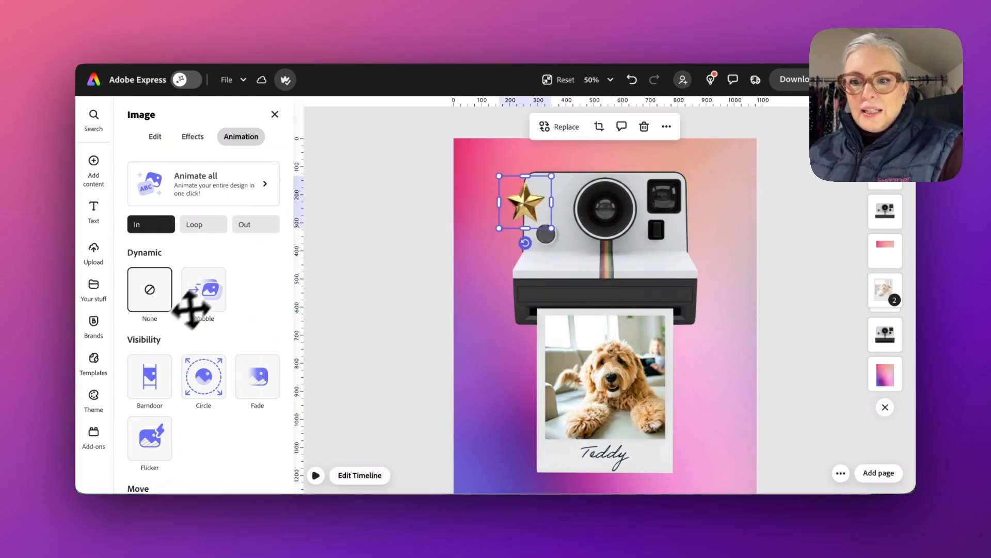
scroll(194, 330, down, 10)
click(200, 345)
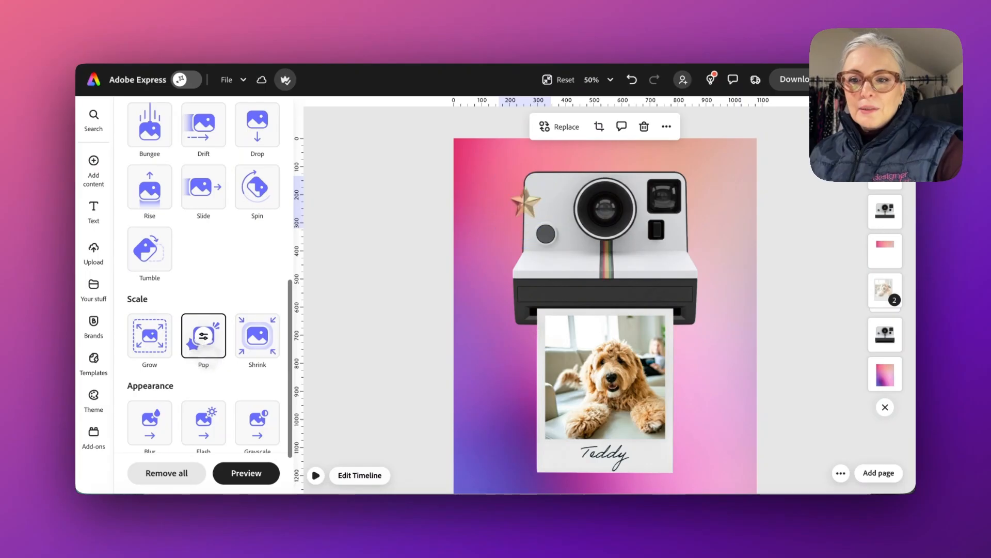
Set the intensity of the gold star's Pop animation to 73.
click(201, 337)
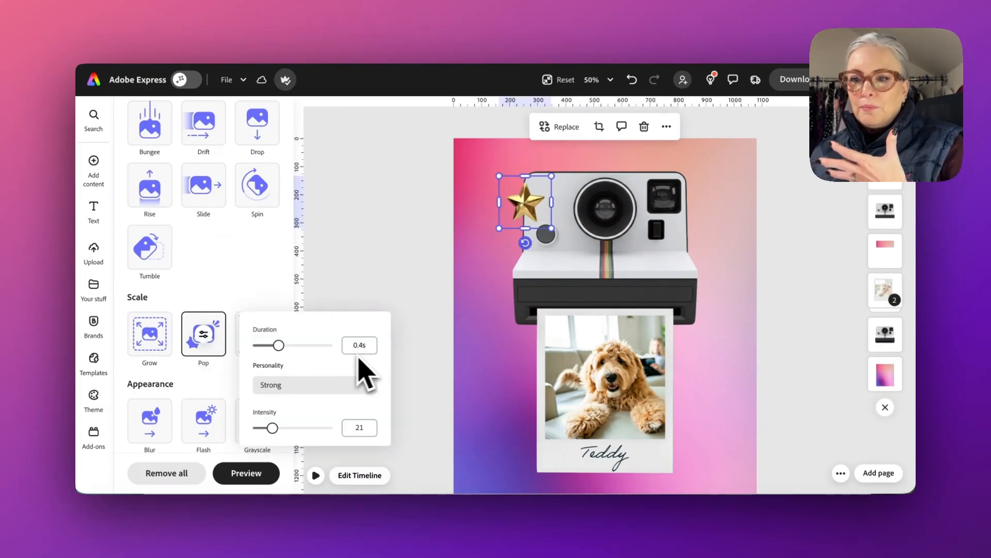
click(290, 428)
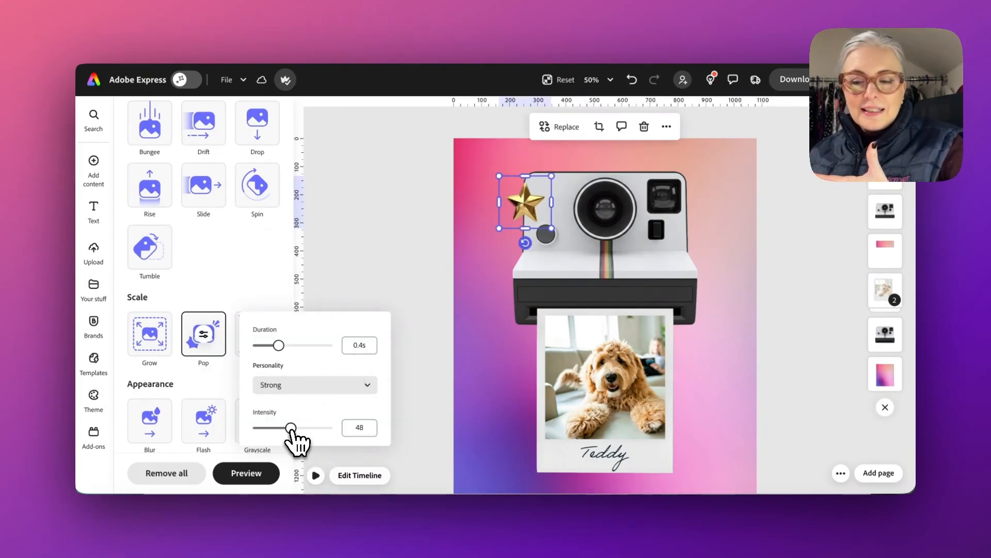
drag(291, 428, 310, 428)
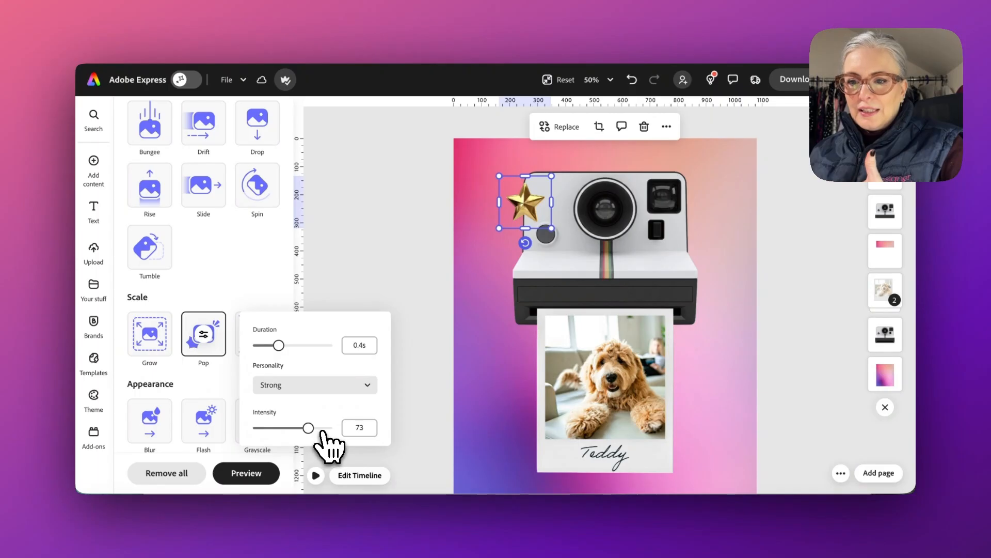
click(398, 292)
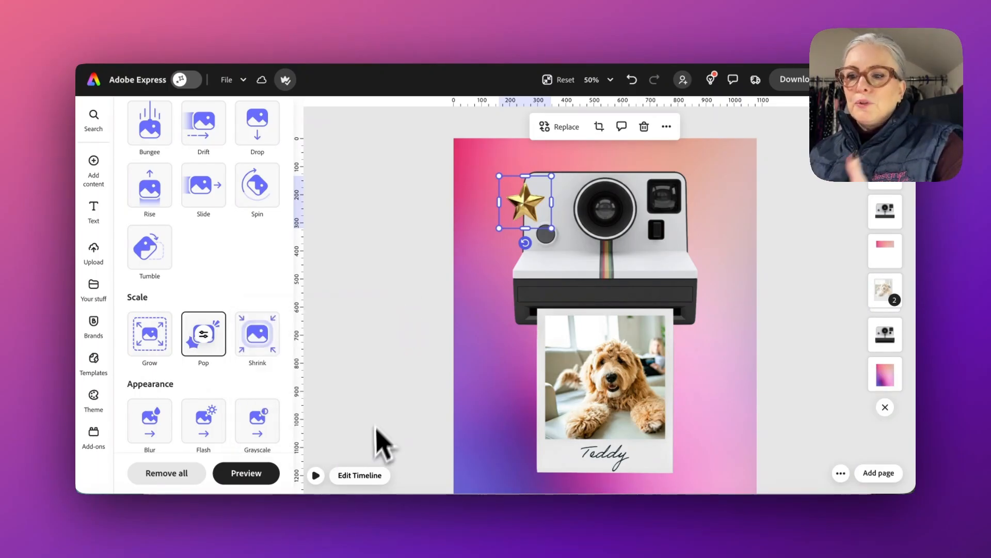
Trim the start of the gold star's layer in the timeline to about 7.5 seconds.
click(382, 478)
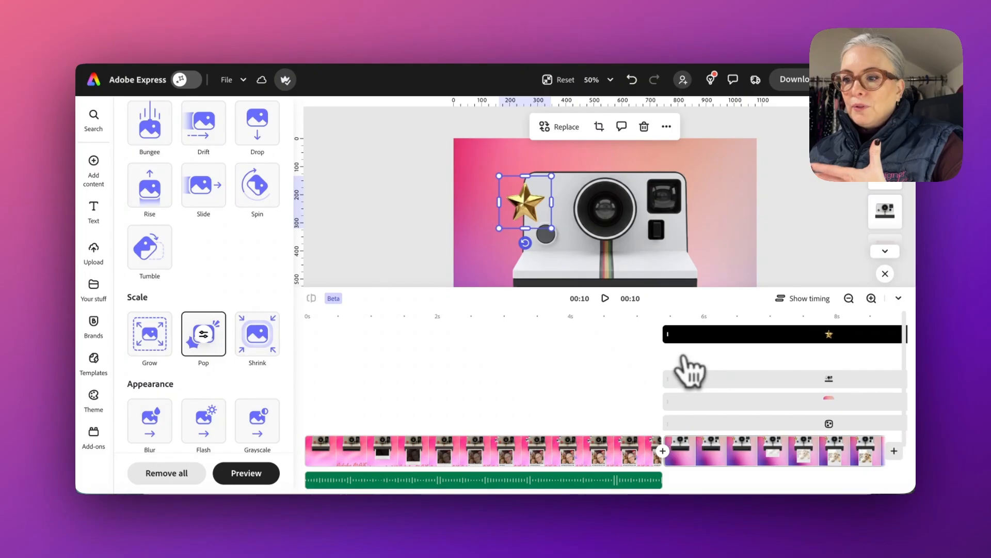
drag(664, 333, 808, 334)
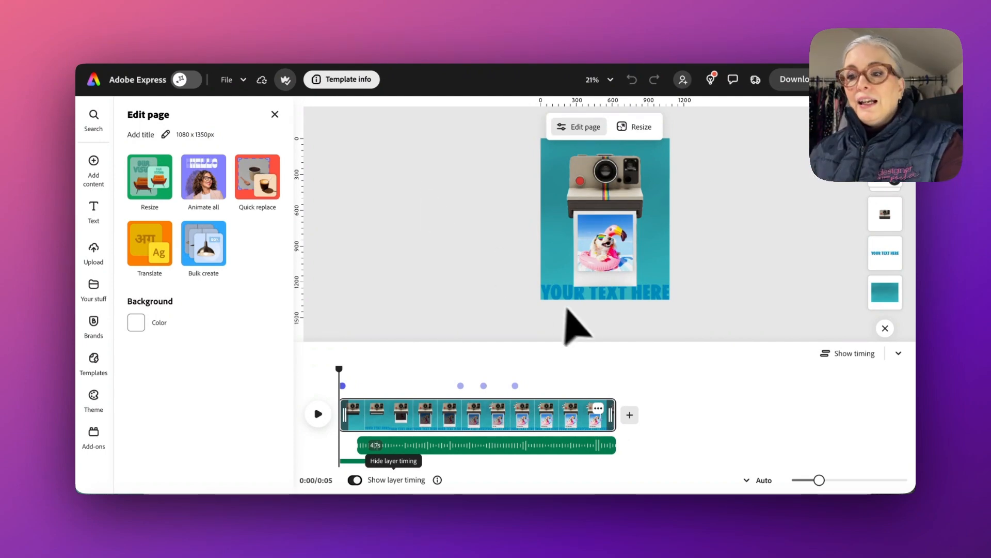
Play the animation of the teal Polaroid template with the flamingo dog photo, and pause it.
click(316, 415)
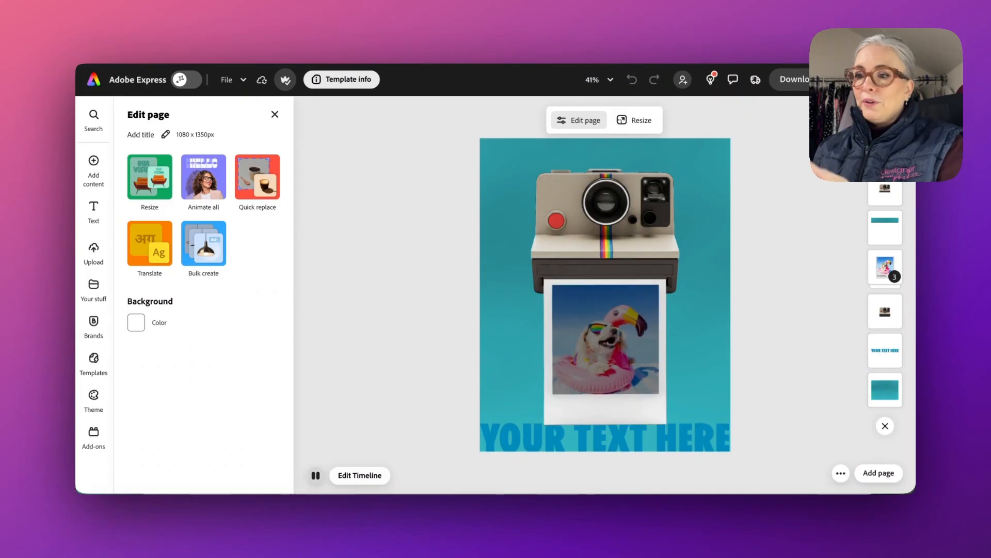
click(313, 468)
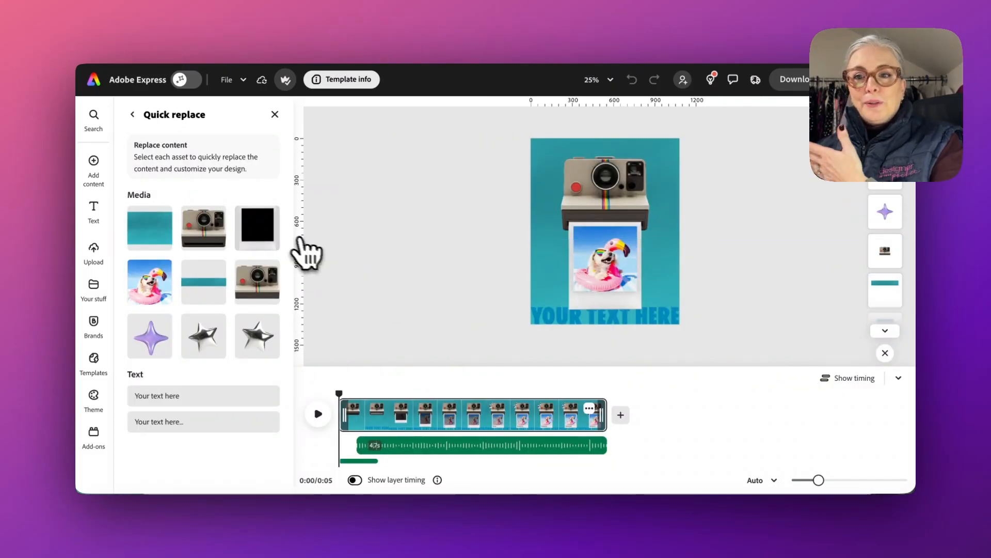
Examine the template's replaceable content in Quick replace: the camera, the Polaroid frame and both text placeholders.
click(189, 212)
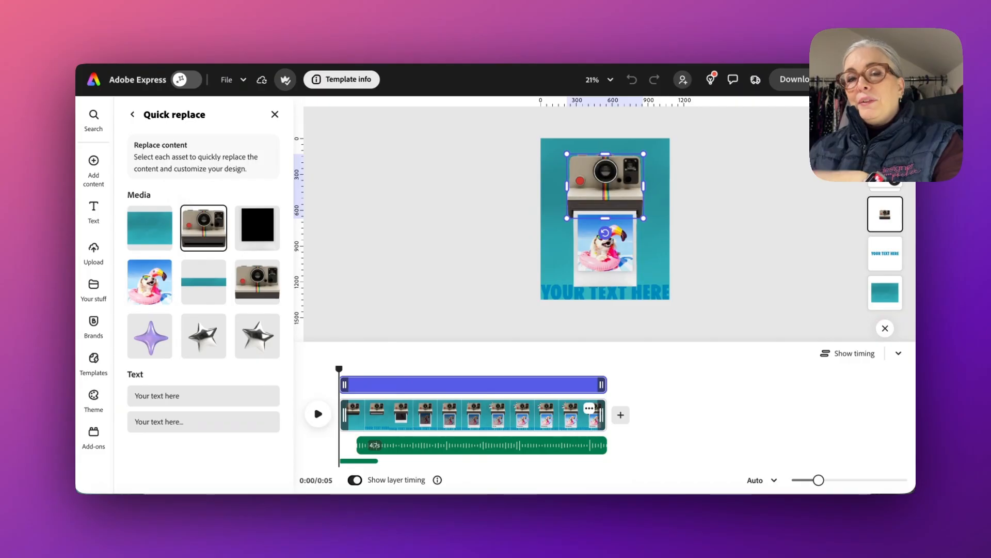
click(256, 242)
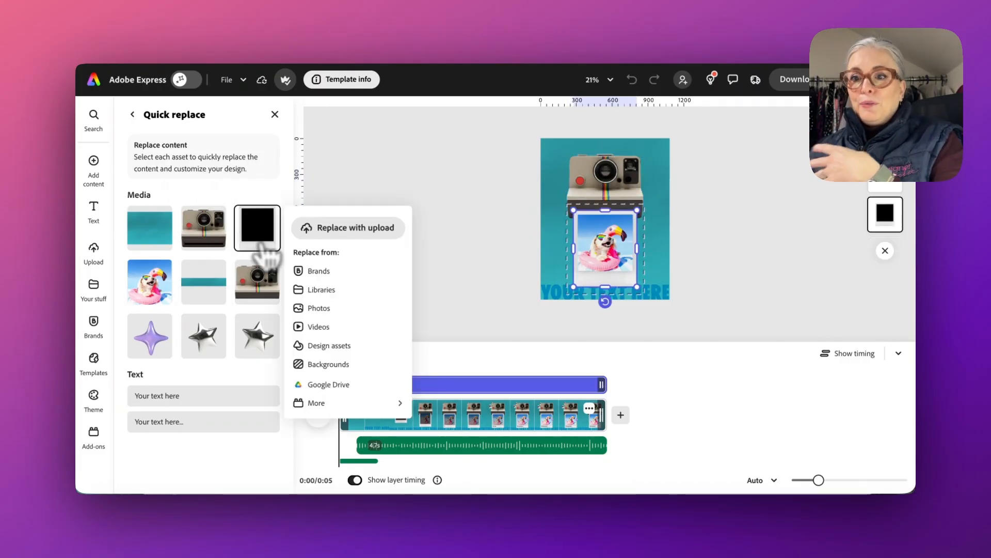
click(167, 405)
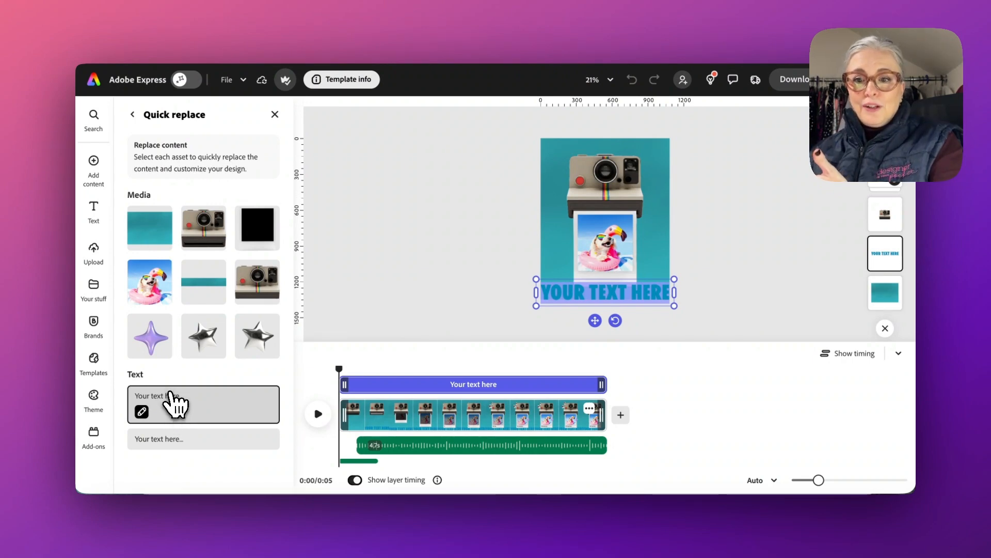
click(175, 433)
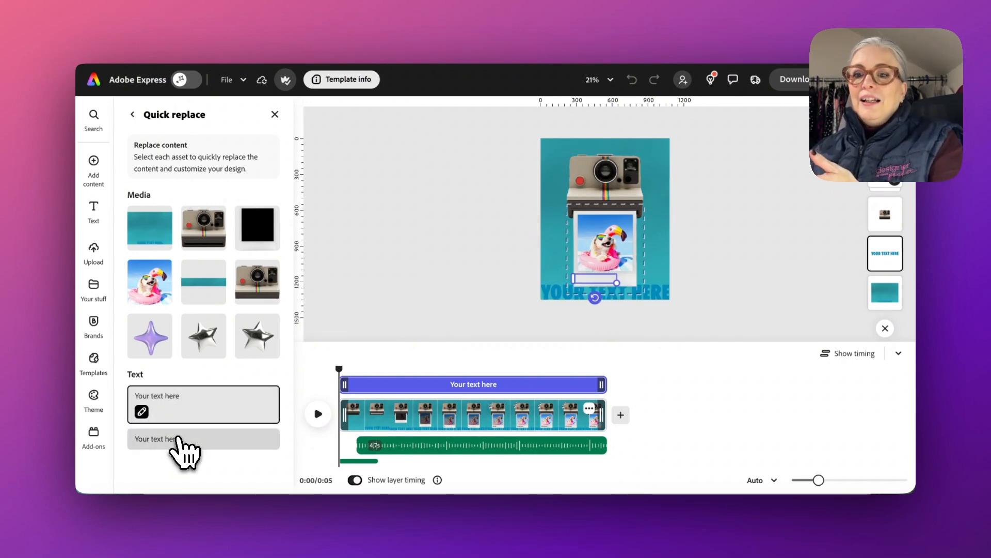